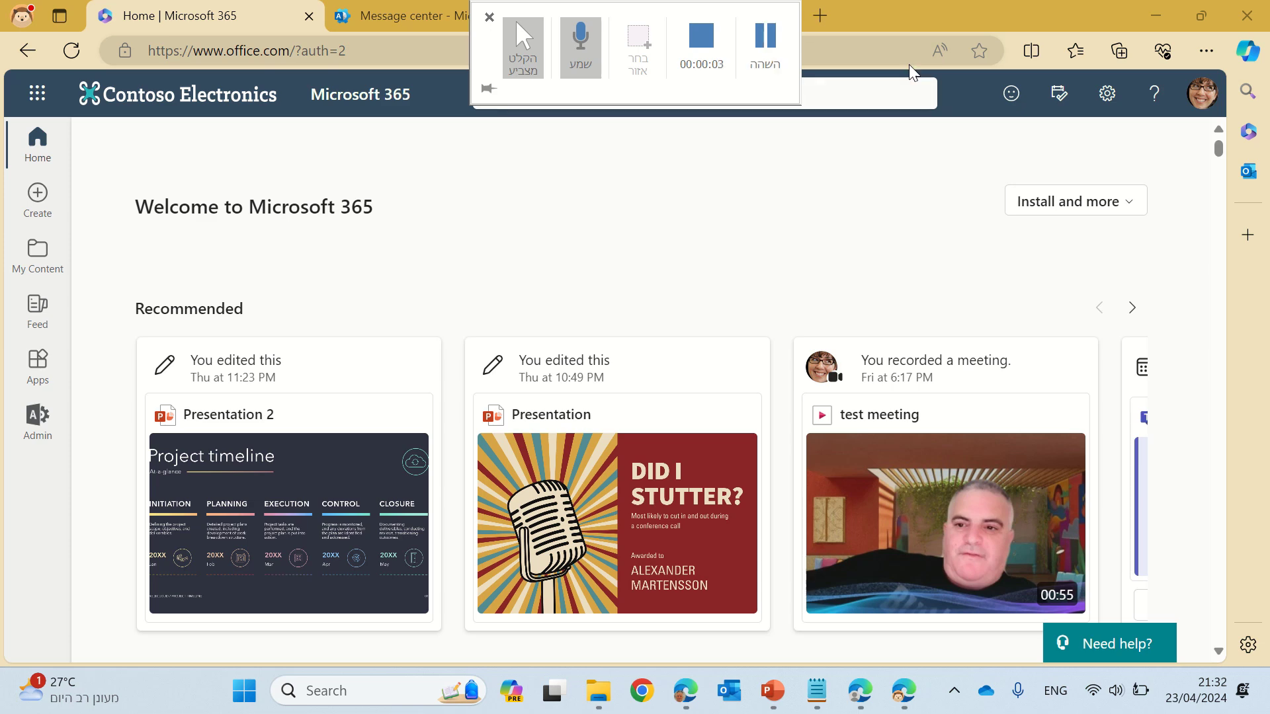
# Step: Open the Microsoft 365 admin center from the app launcher
pyautogui.click(931, 25)
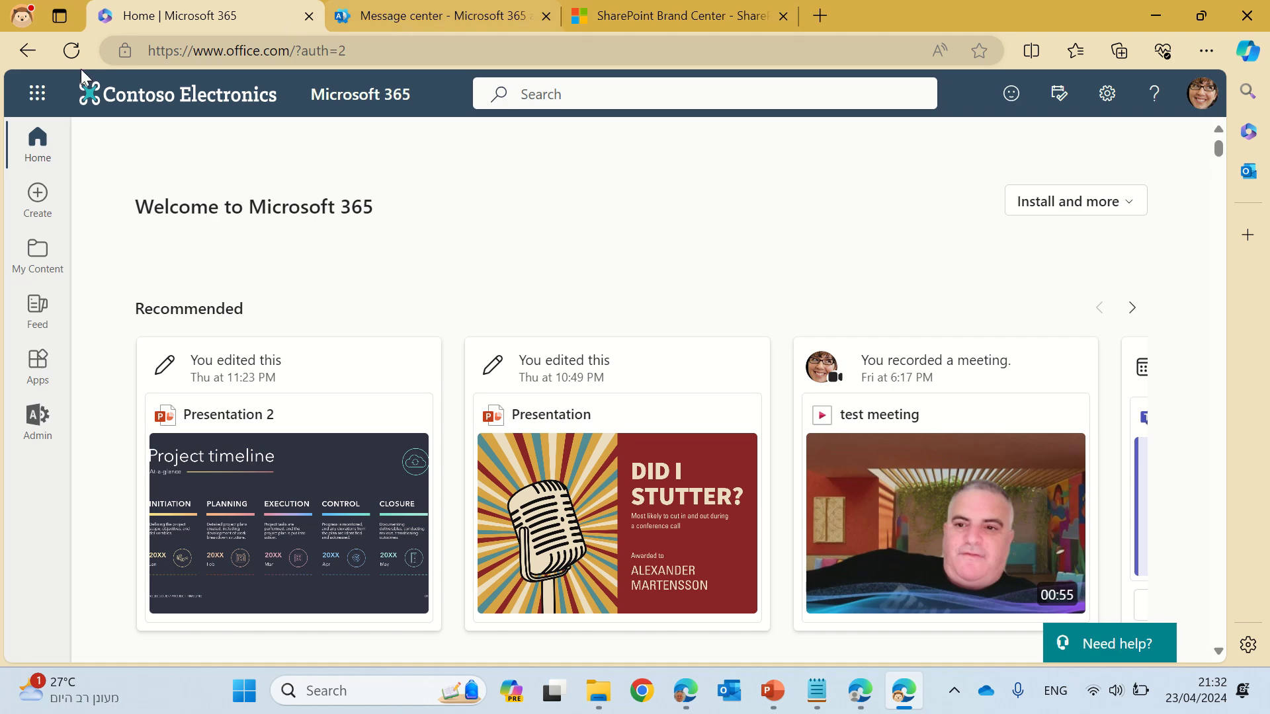
pyautogui.click(37, 93)
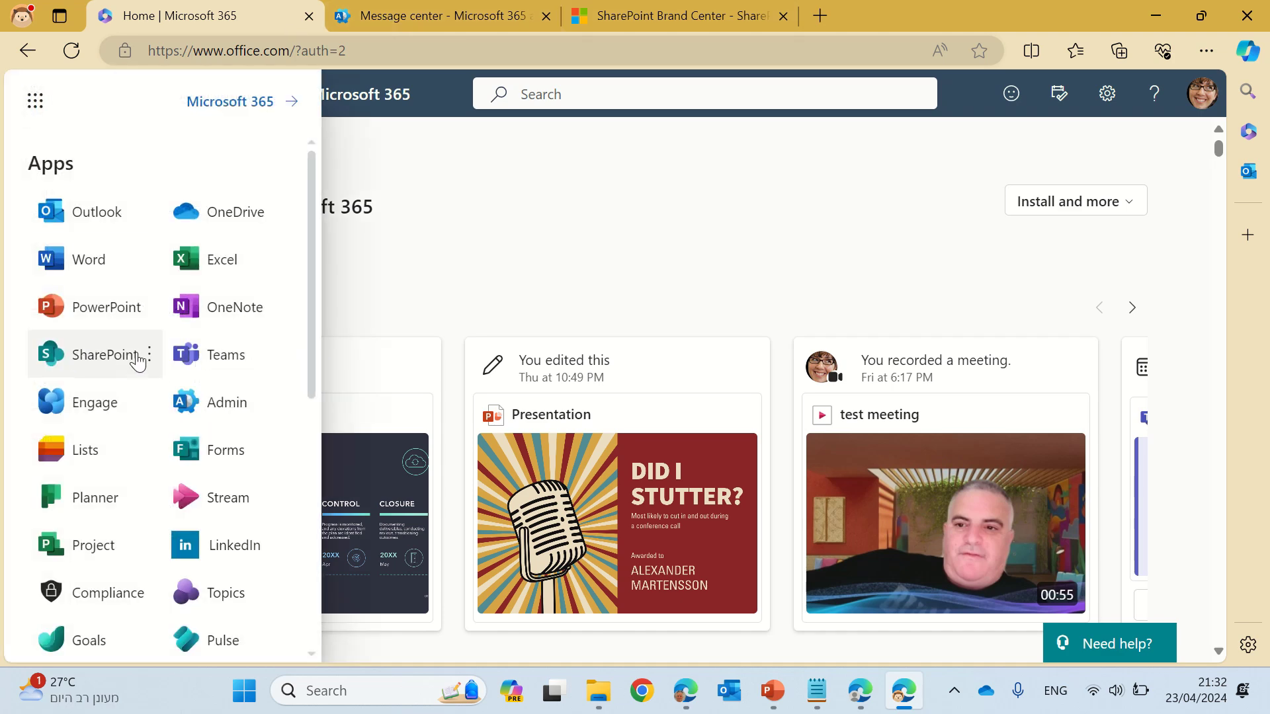
pyautogui.click(232, 396)
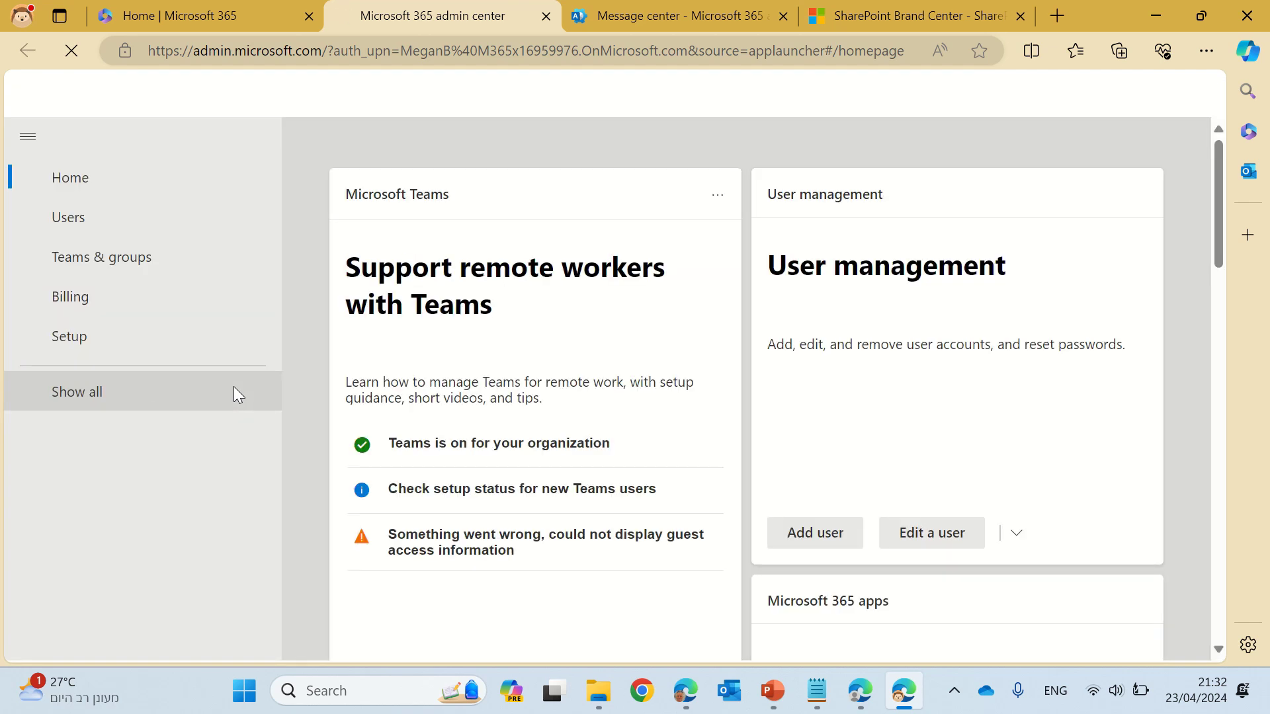
# Step: Search Org settings for 'bra', open Brand center (preview), and close the help panel
pyautogui.click(99, 394)
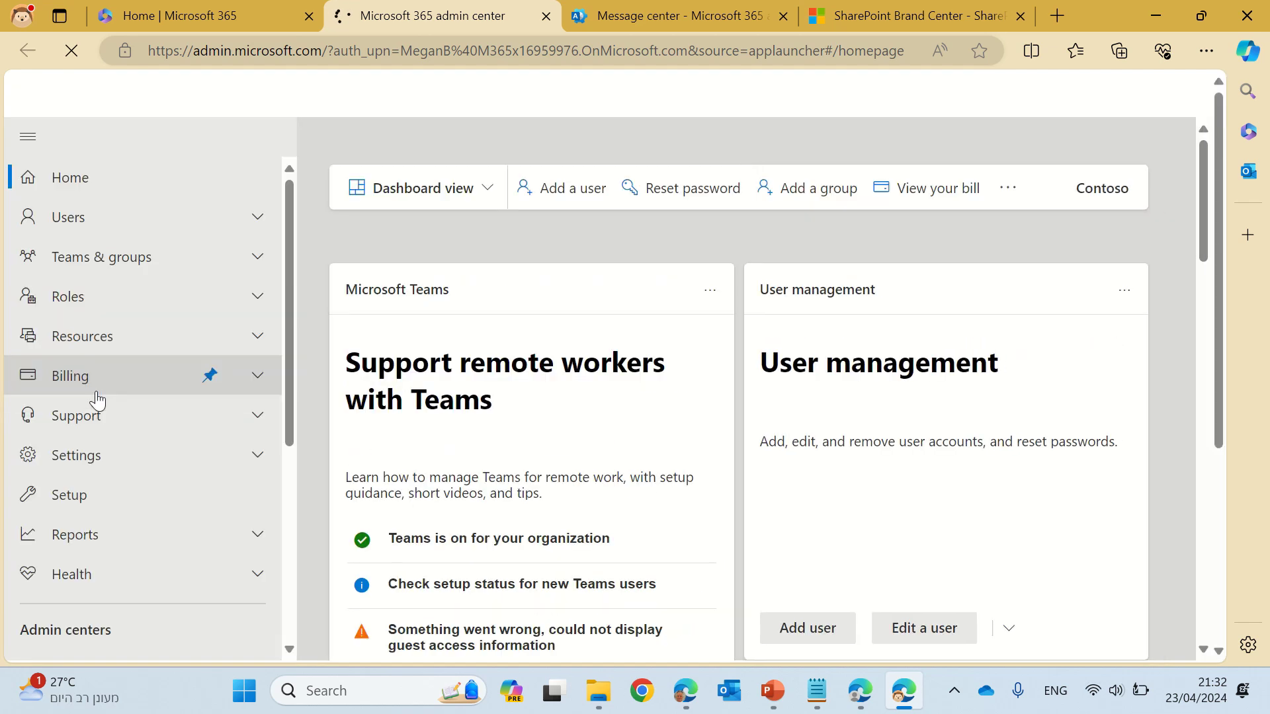
pyautogui.click(101, 458)
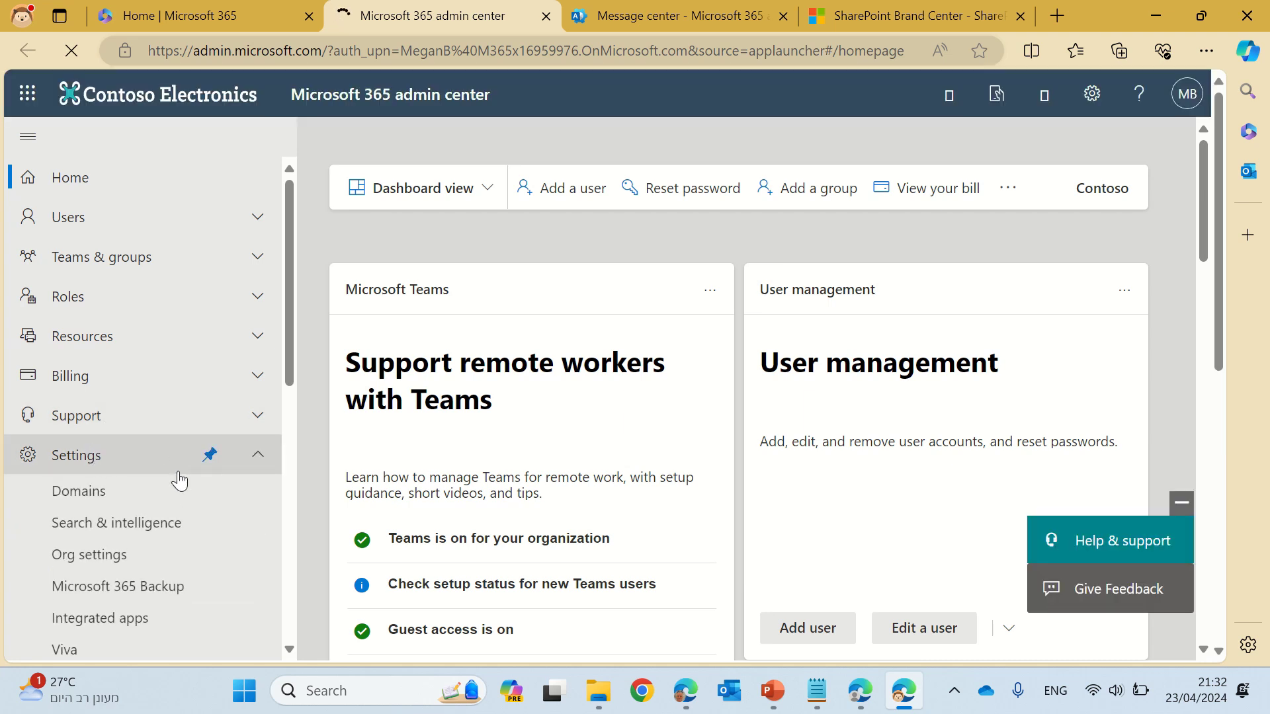
pyautogui.click(129, 568)
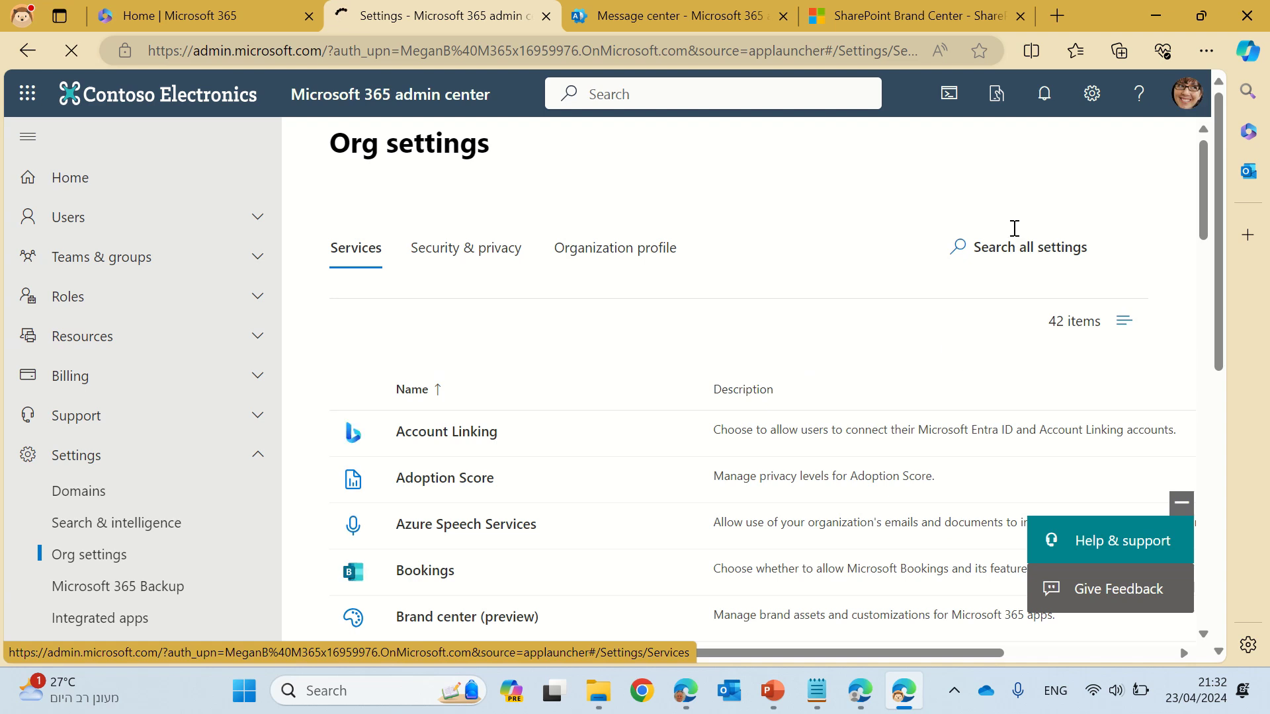
pyautogui.click(1048, 250)
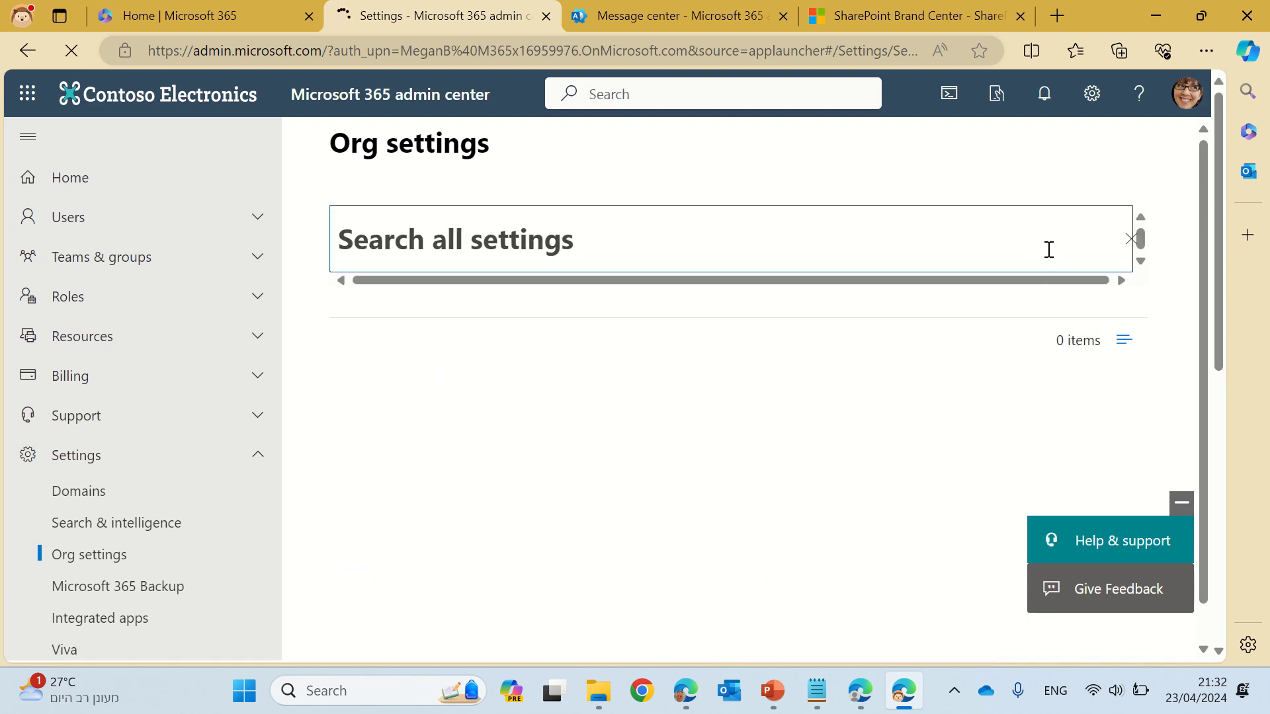
pyautogui.write('bra')
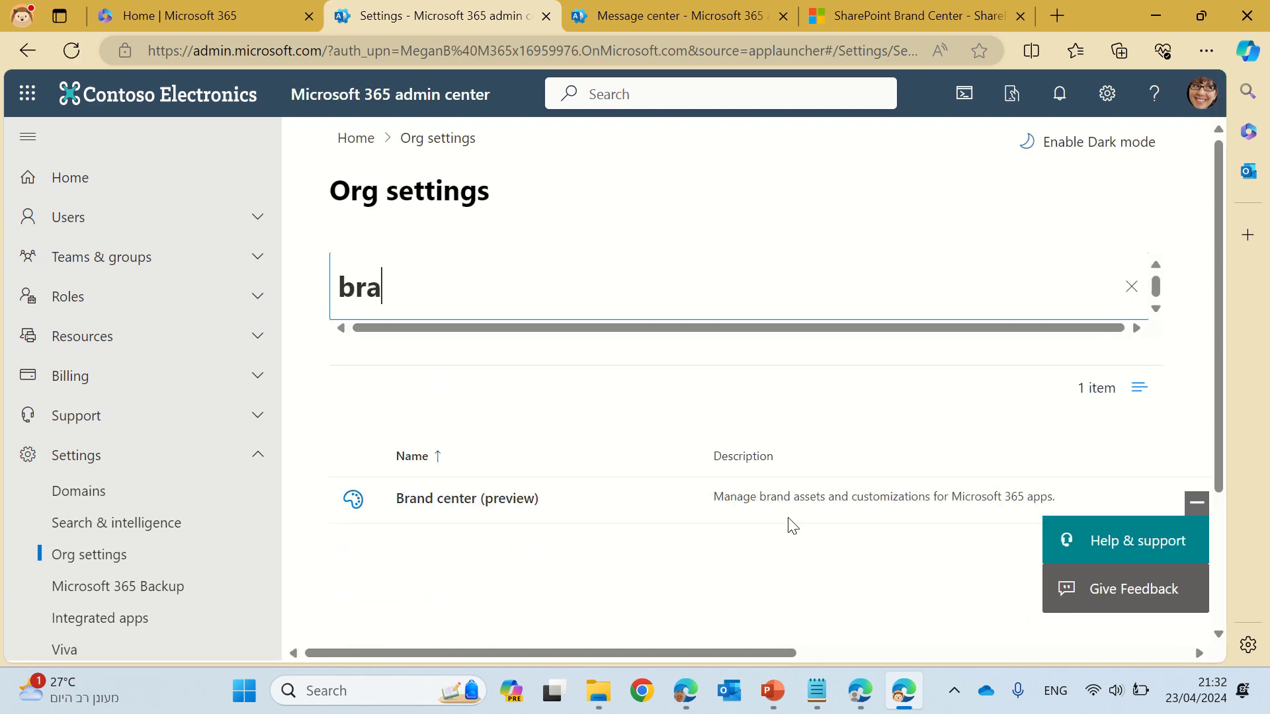
pyautogui.click(485, 503)
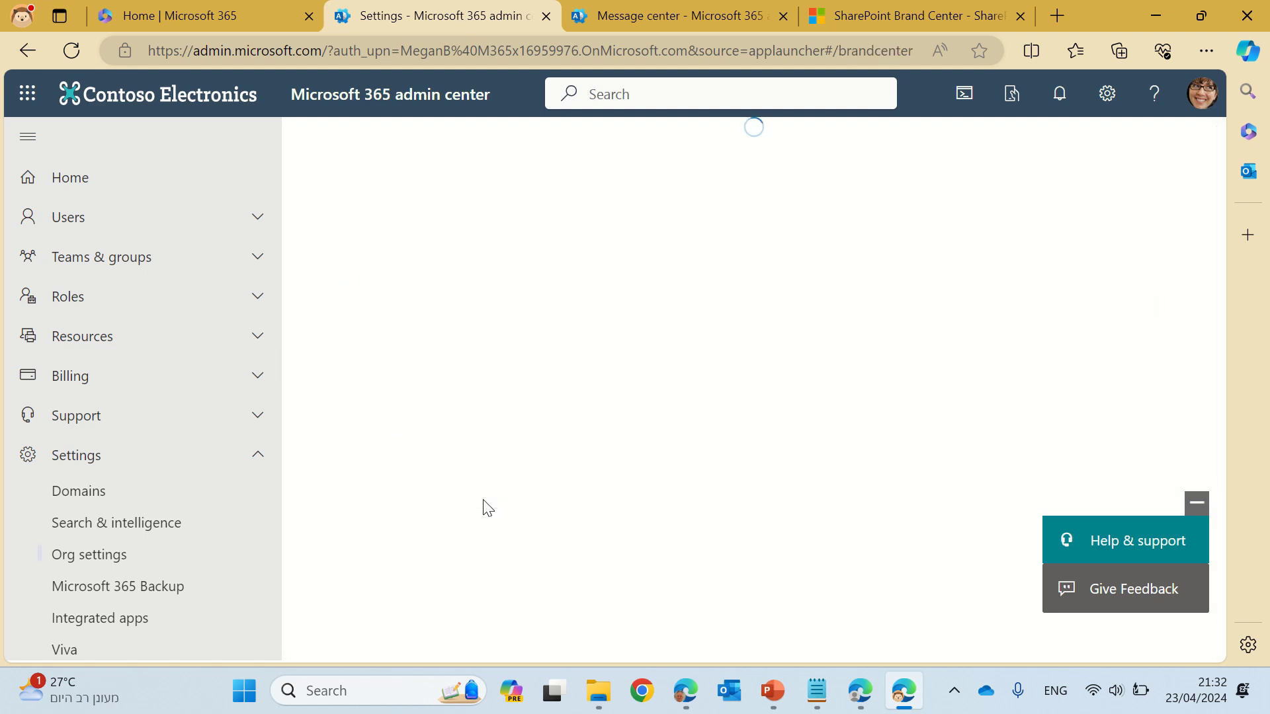
pyautogui.click(1196, 503)
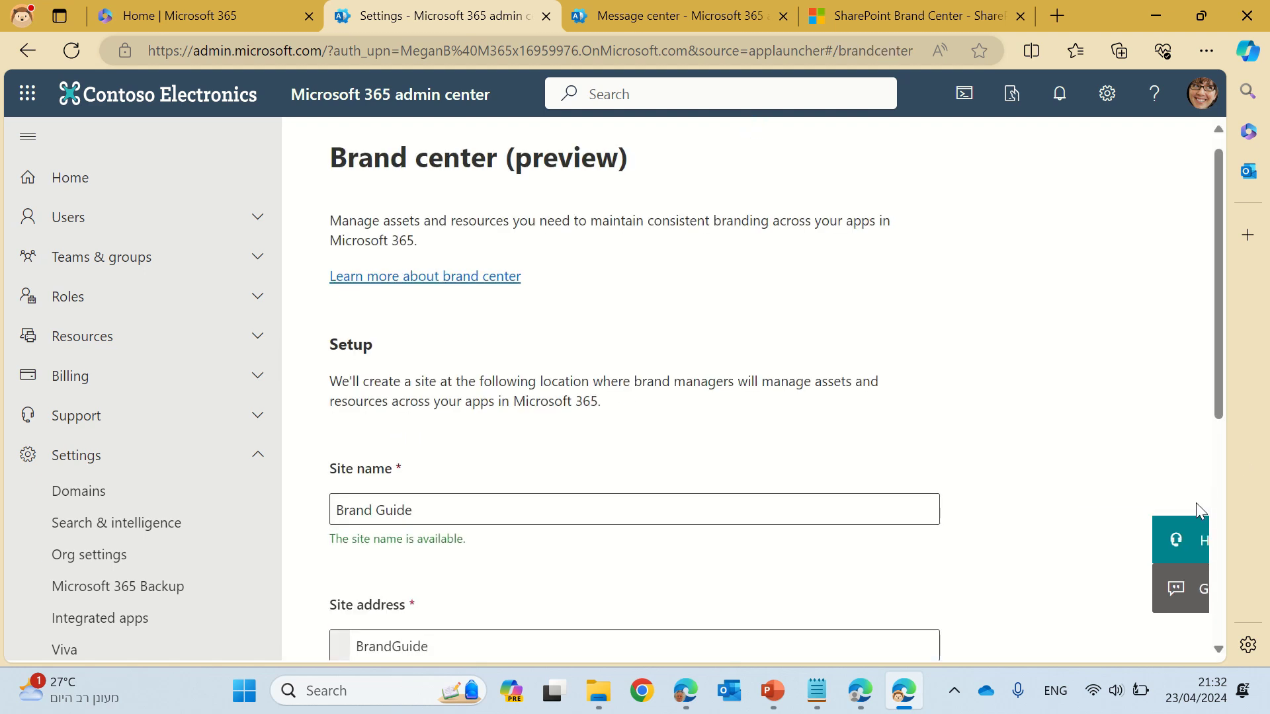
# Step: Open the 'Learn more about brand center' article and scroll through it
pyautogui.click(427, 277)
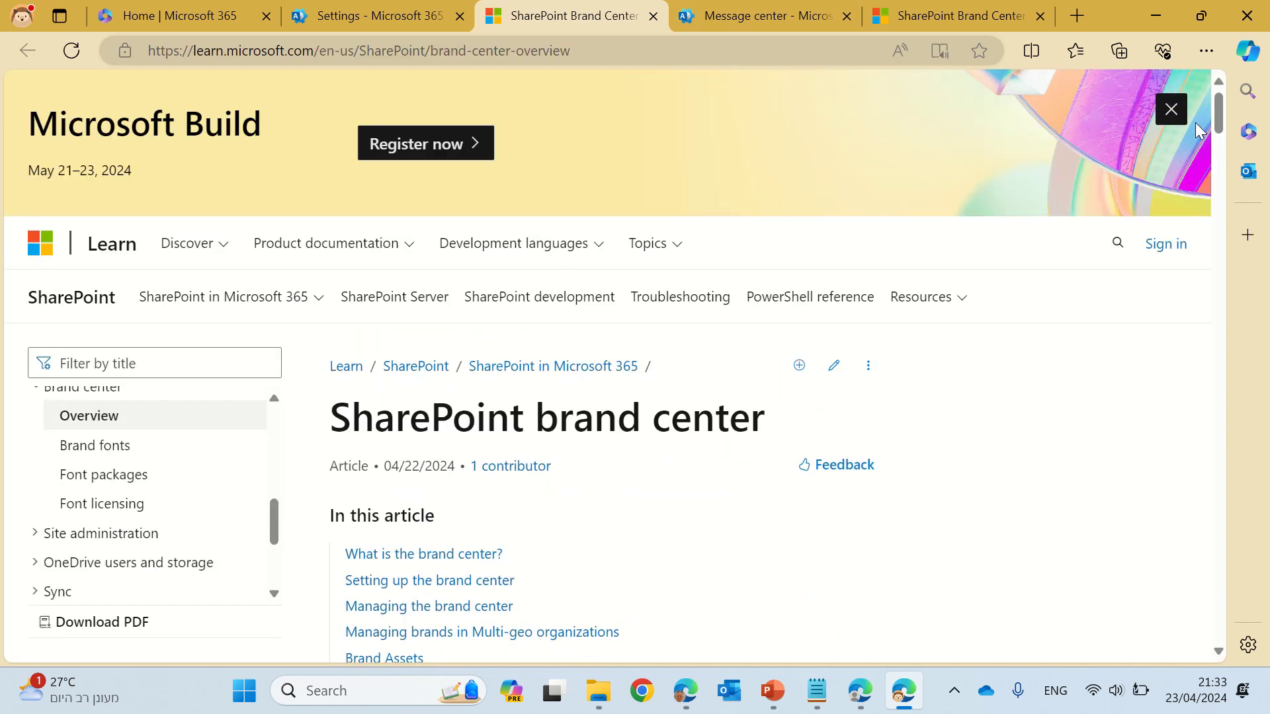
pyautogui.moveTo(1221, 108); pyautogui.dragTo(1222, 70)
# Step: Return to the Brand center setup page and tick 'I agree to activate the public CDN'
pyautogui.click(407, 18)
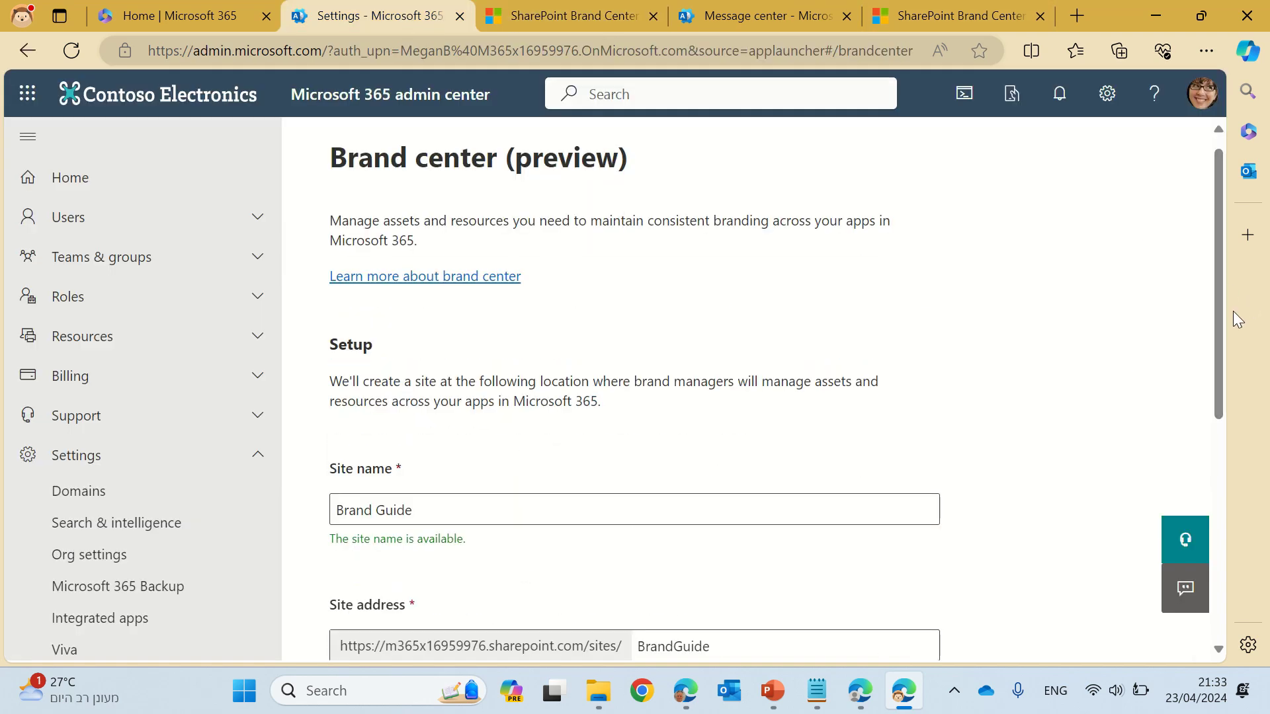
pyautogui.moveTo(1224, 275); pyautogui.dragTo(1208, 414)
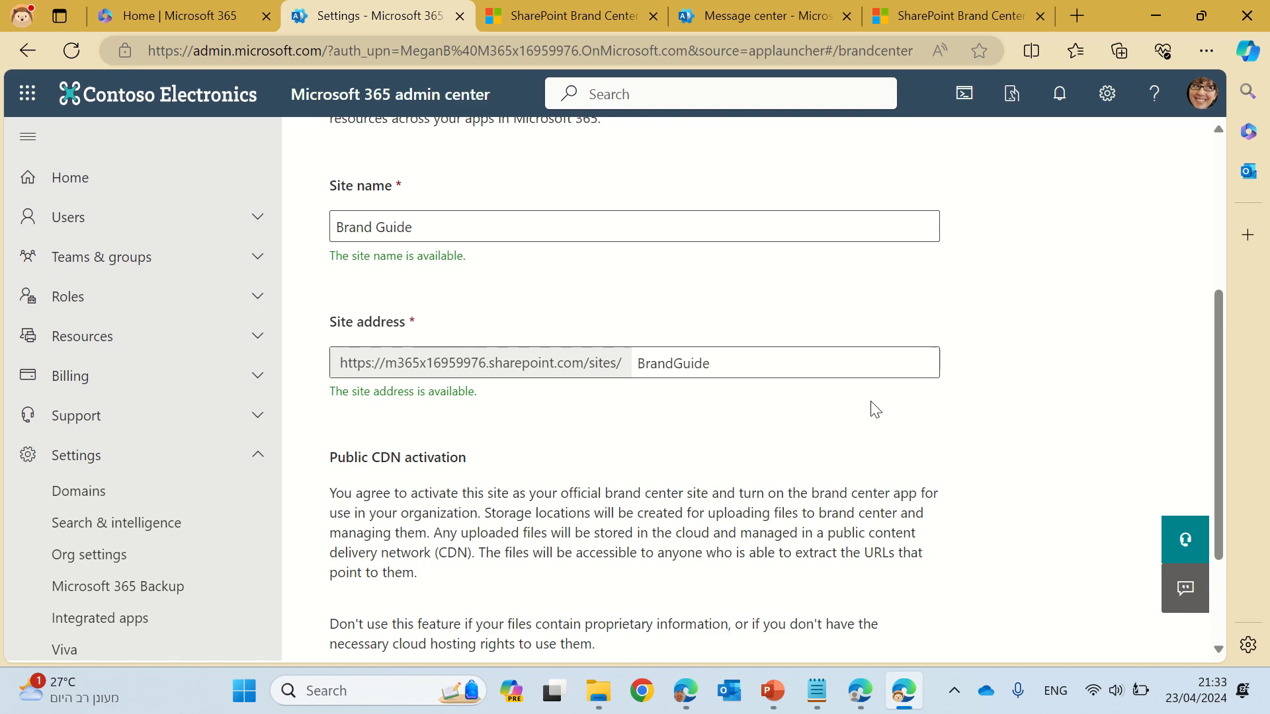
pyautogui.moveTo(1218, 350); pyautogui.dragTo(1209, 410)
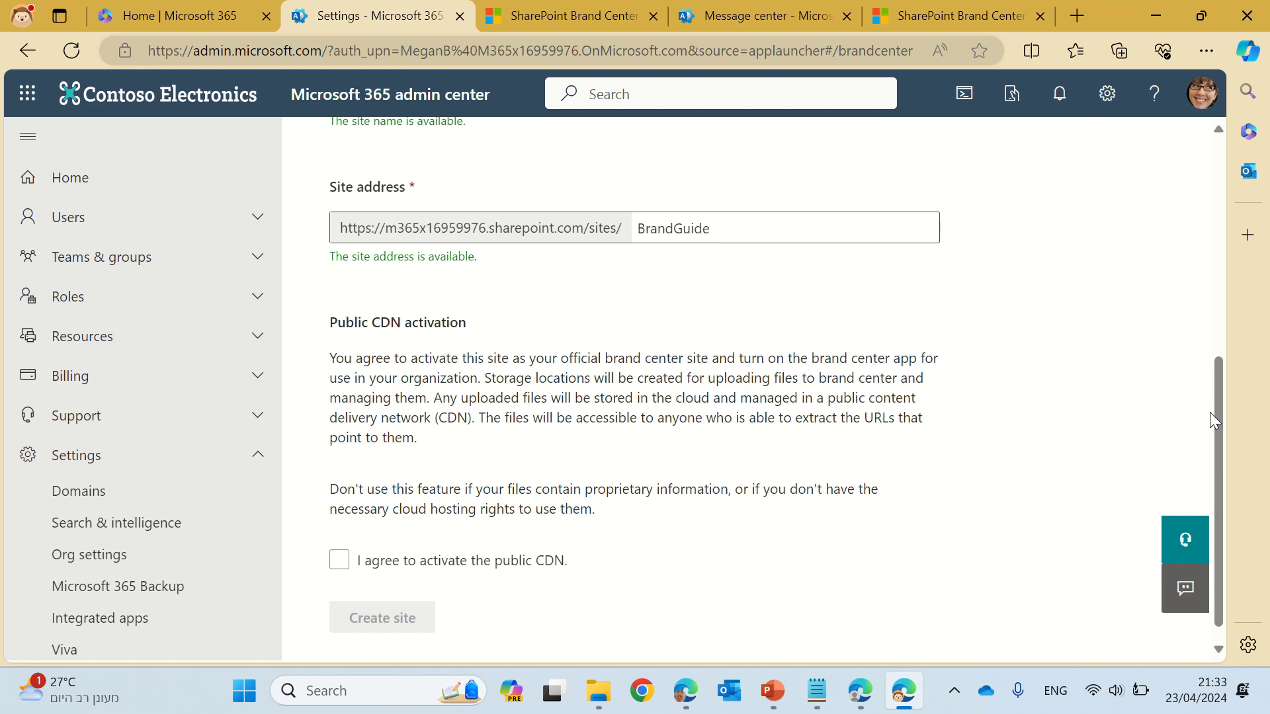
pyautogui.click(339, 560)
# Step: Create the Brand Guide site and scroll to its site and brand center app links
pyautogui.click(388, 625)
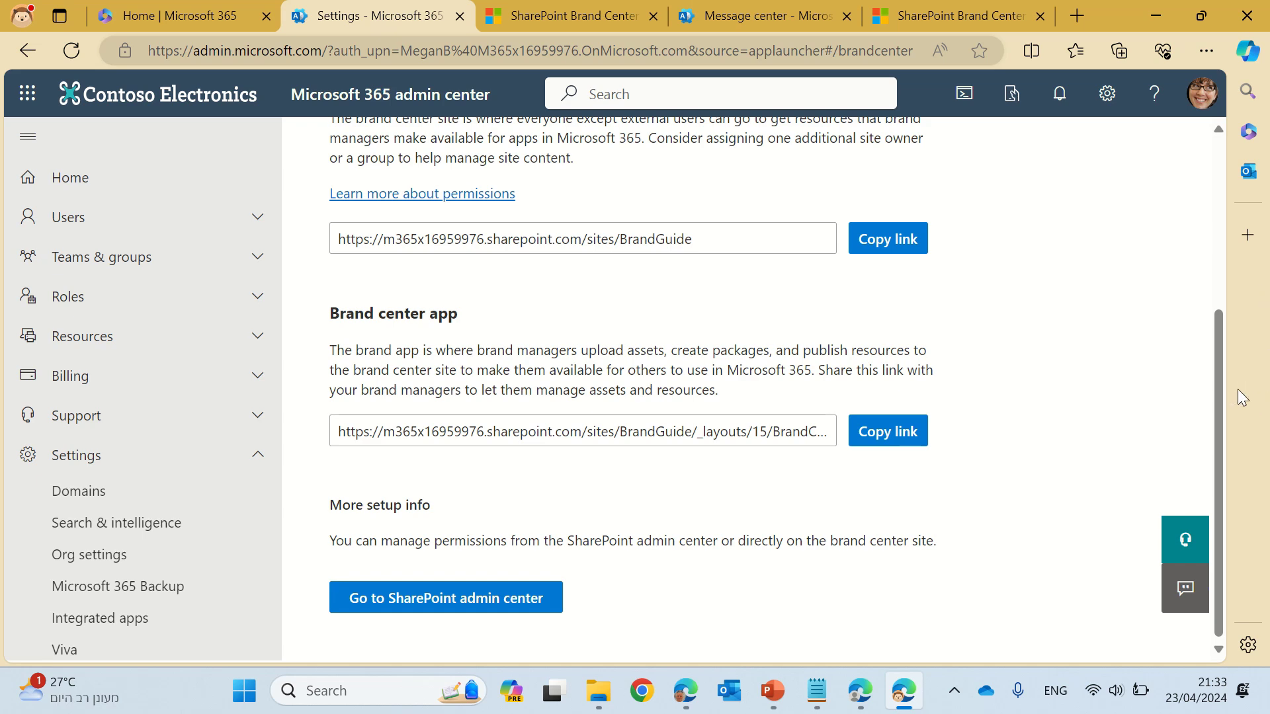
pyautogui.moveTo(1220, 407); pyautogui.dragTo(1216, 331)
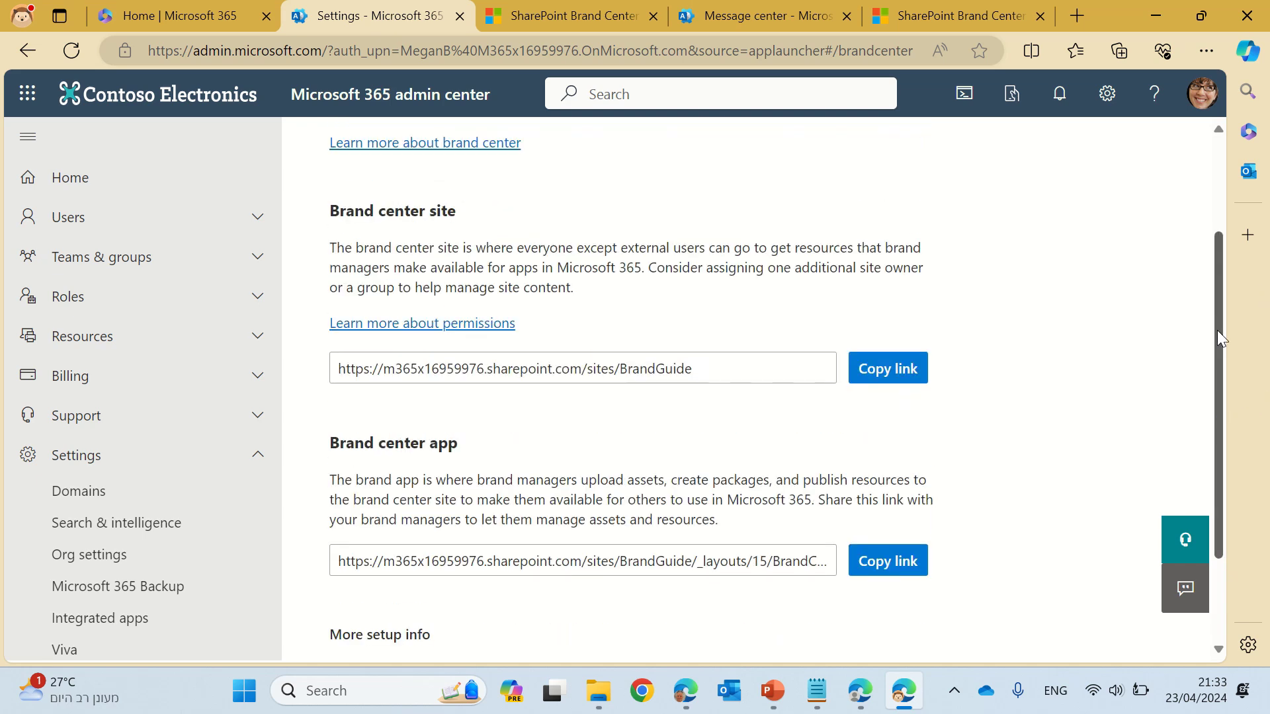
pyautogui.moveTo(1217, 330); pyautogui.dragTo(1224, 292)
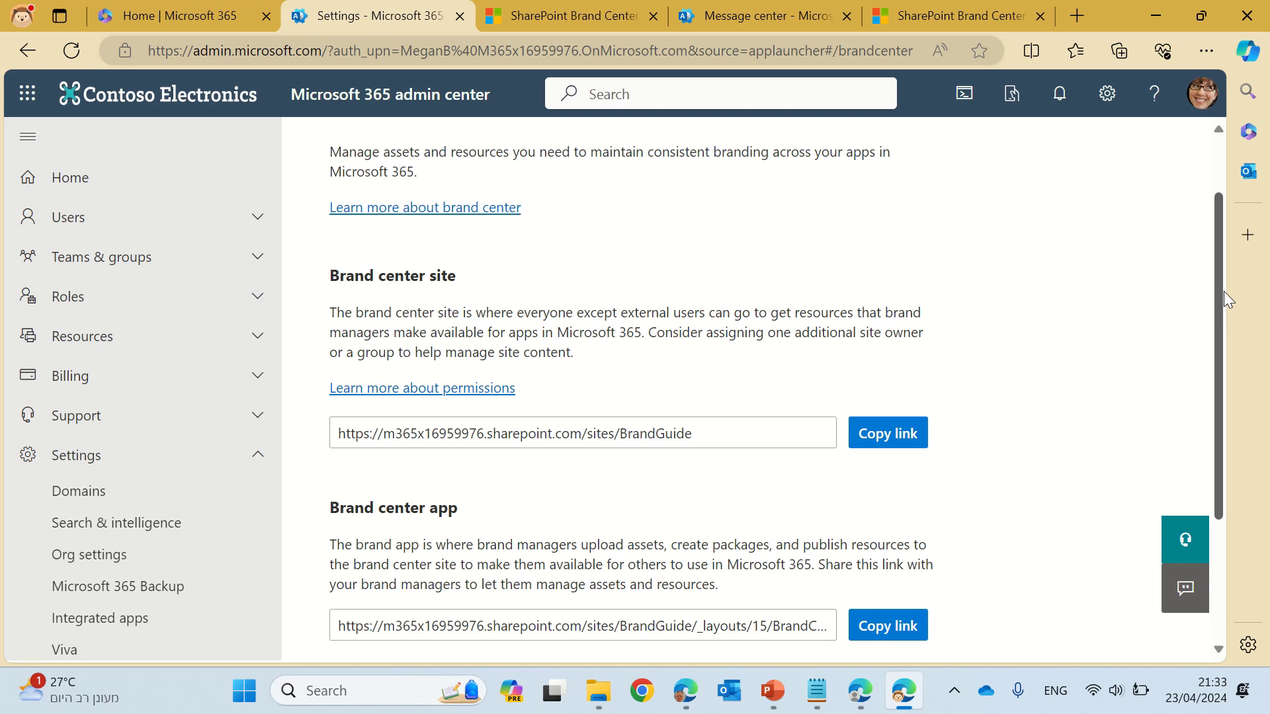
# Step: Copy the Brand Guide site link and paste it into a new Notepad tab
pyautogui.click(888, 442)
pyautogui.click(818, 690)
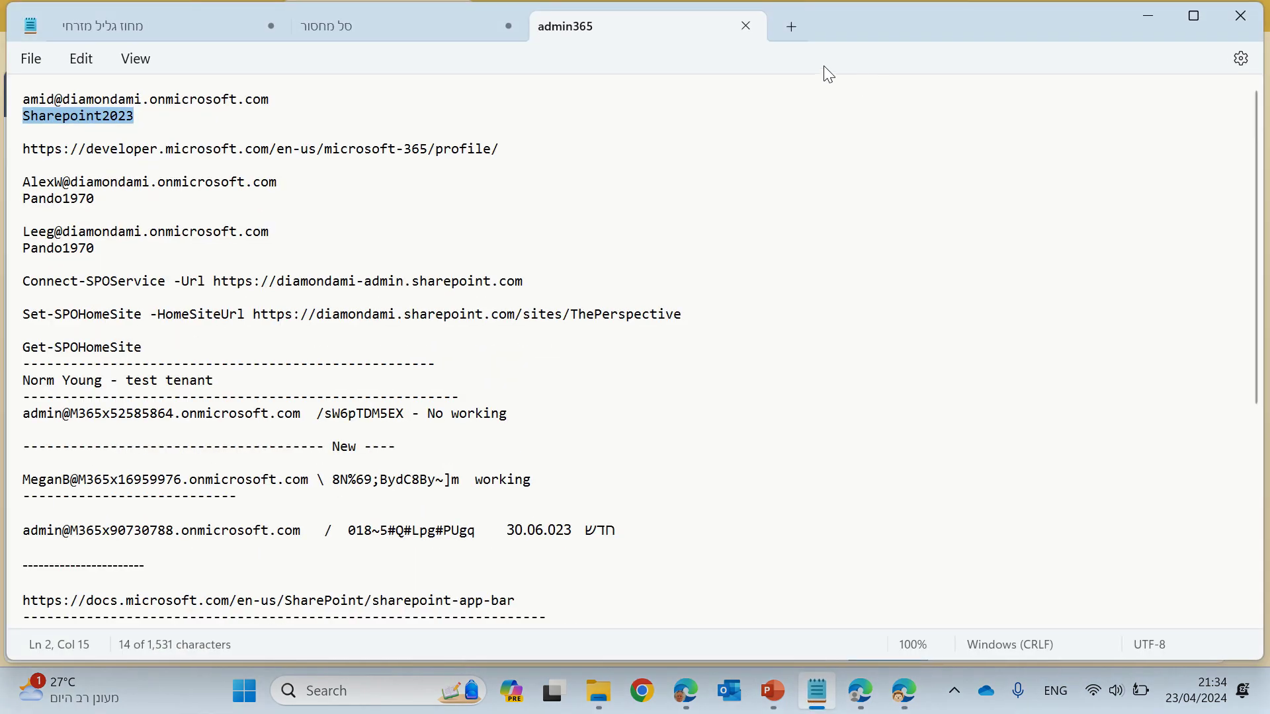
pyautogui.click(792, 28)
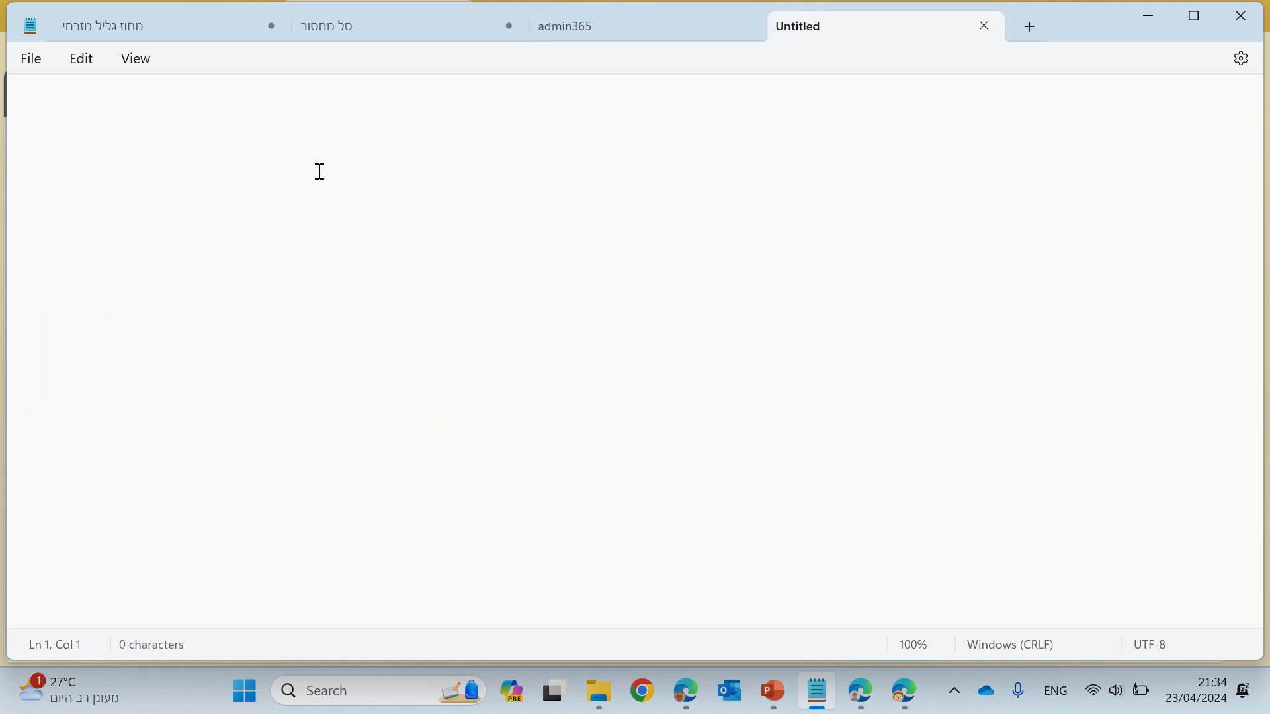
pyautogui.write('https://m365x16959976.sharepoint.com/sites/BrandGuide')
pyautogui.press('Return')
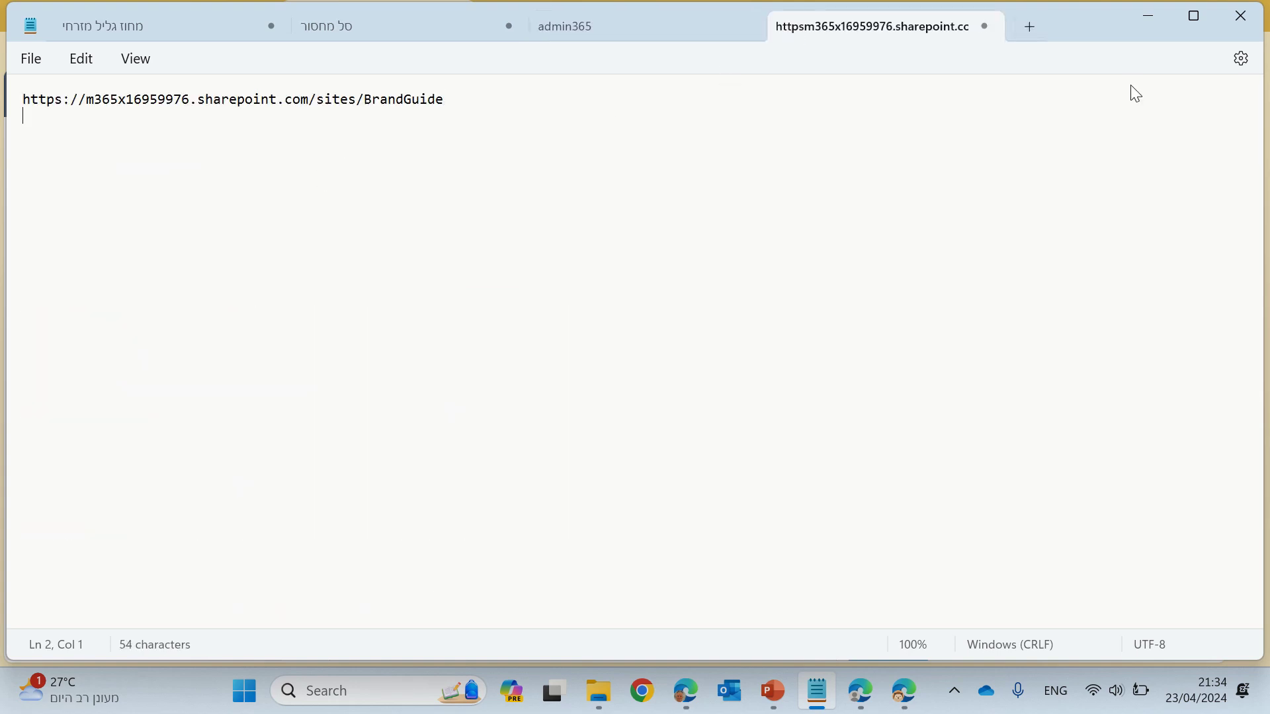
# Step: Paste the brand center app link below the site URL, then select the first URL
pyautogui.click(1167, 16)
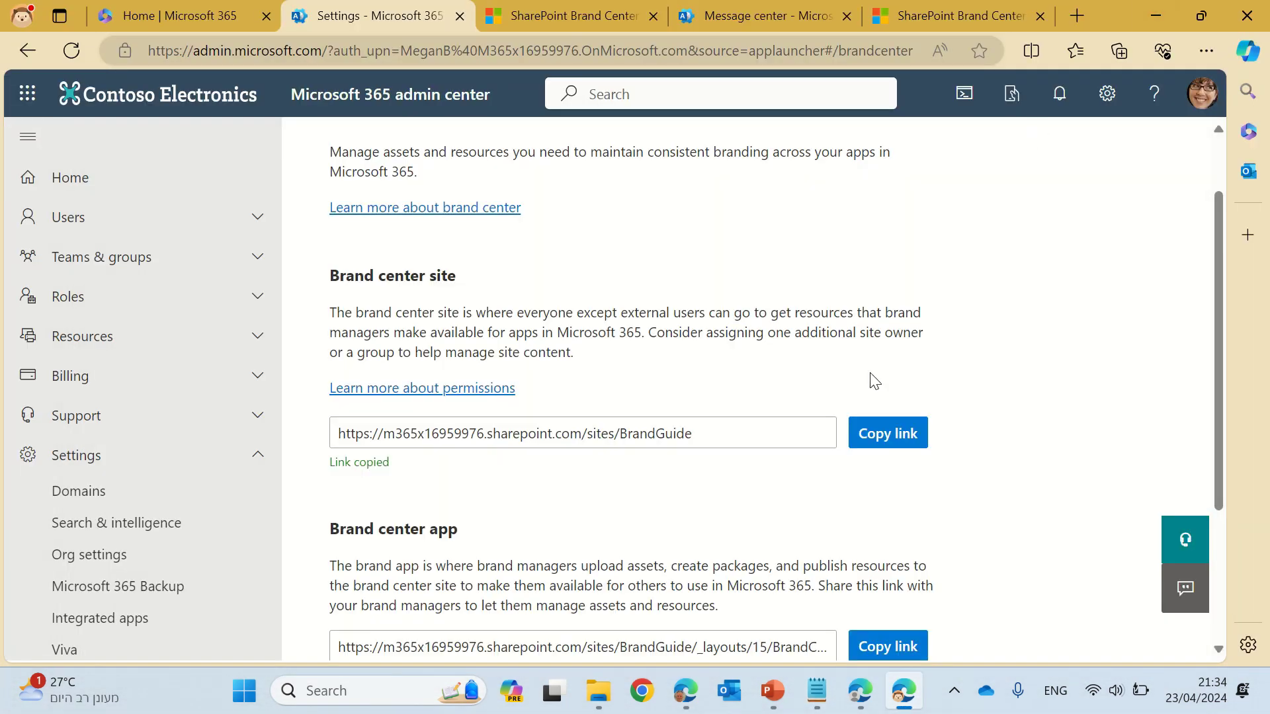
pyautogui.click(888, 650)
pyautogui.click(955, 15)
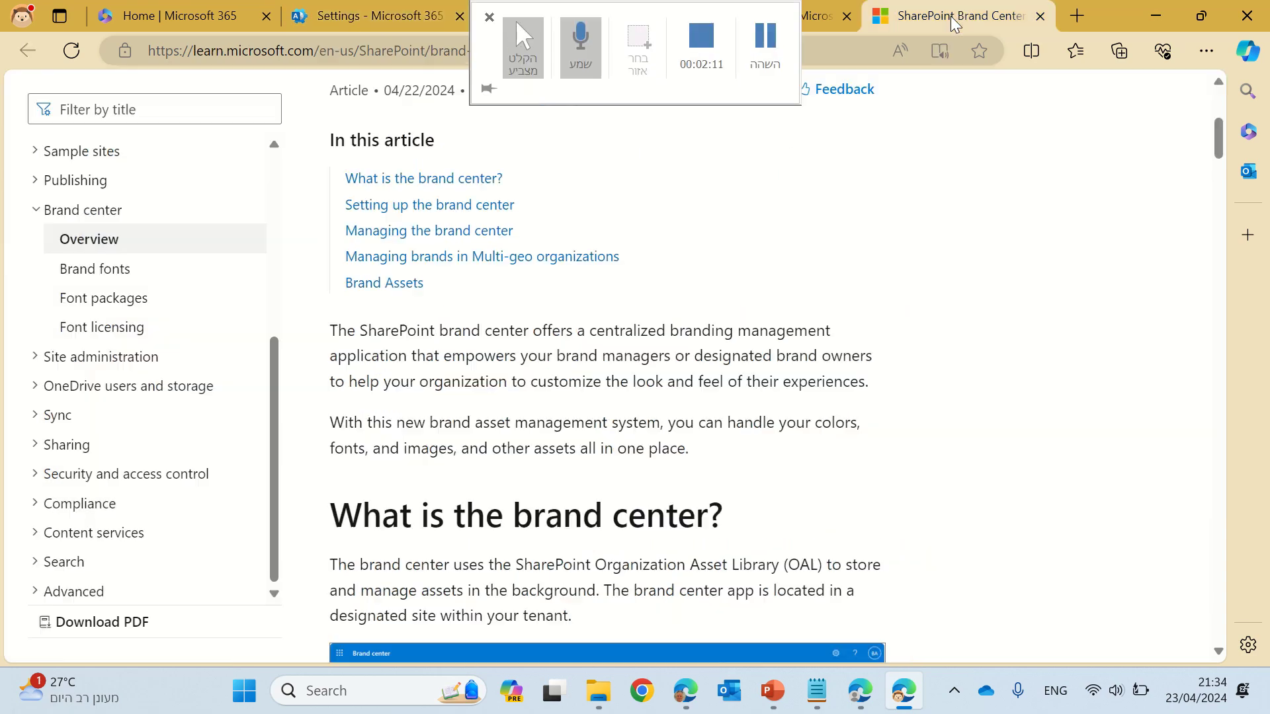
pyautogui.click(816, 690)
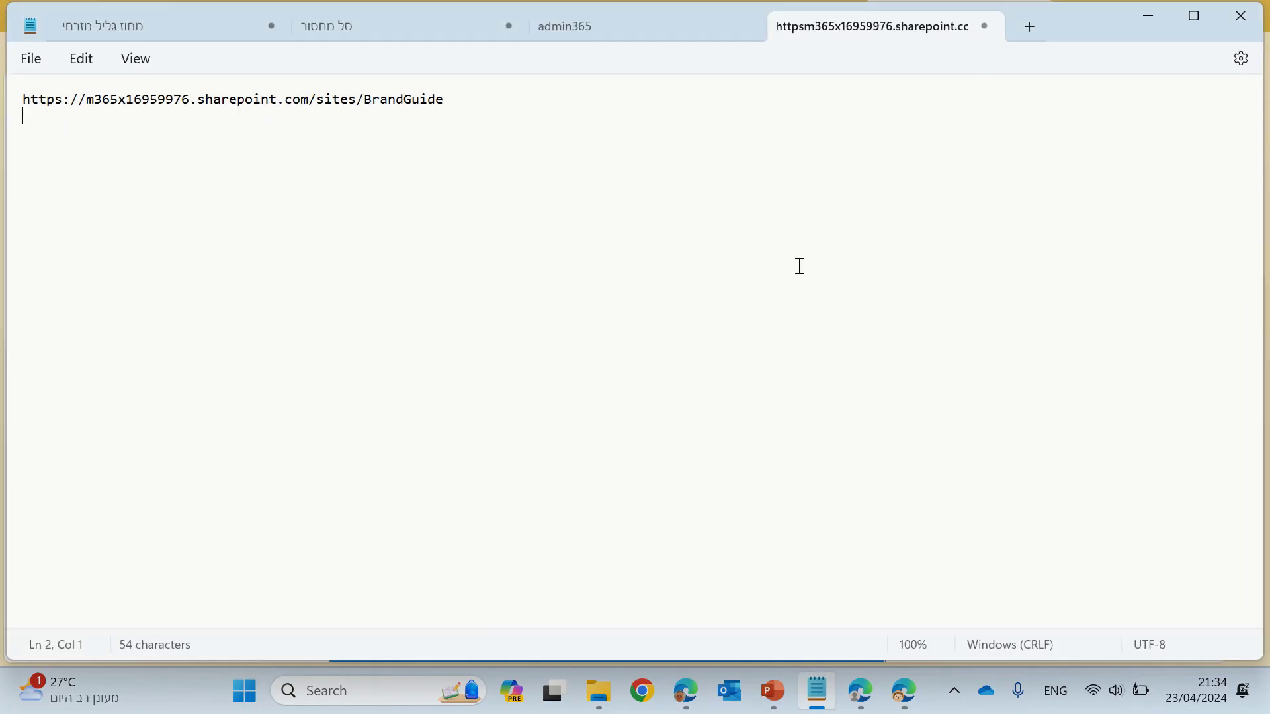
pyautogui.click(530, 101)
pyautogui.press('Return')
pyautogui.hotkey('ctrl', 'v')
pyautogui.press('Return')
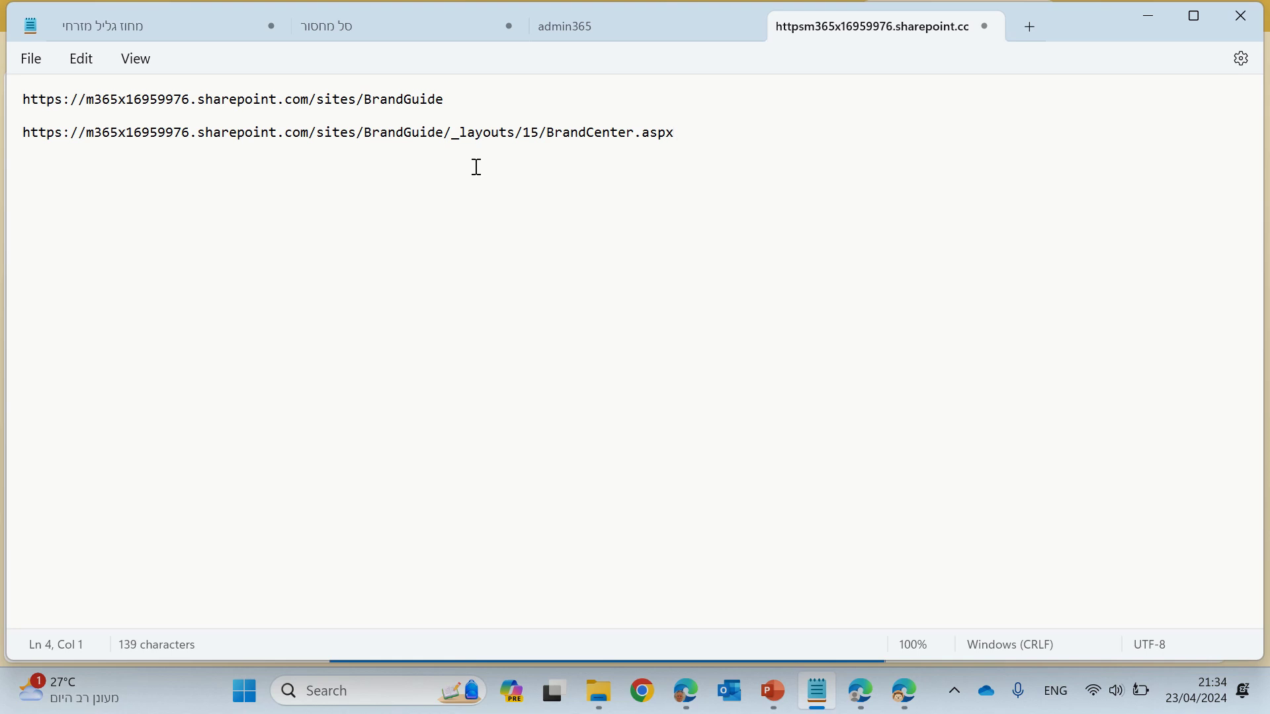
pyautogui.moveTo(466, 99); pyautogui.dragTo(3, 99)
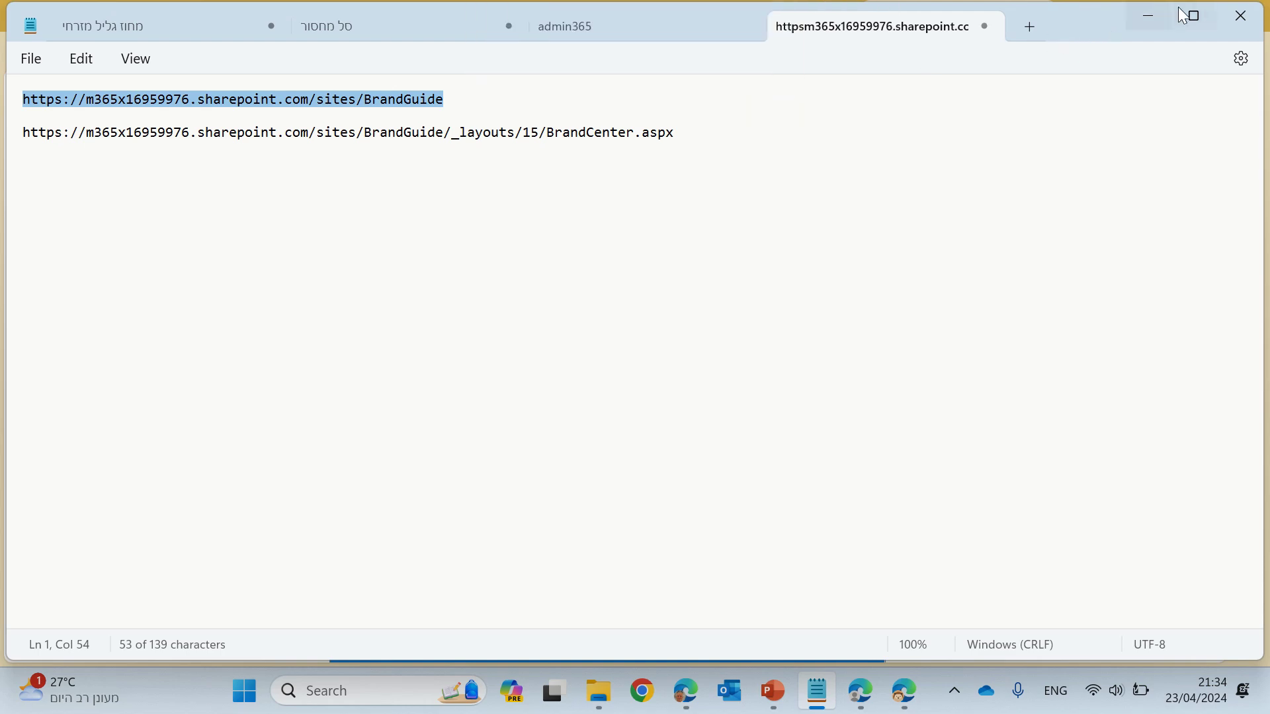
# Step: Return to the Brand center settings page and launch Go to SharePoint admin center
pyautogui.click(1155, 25)
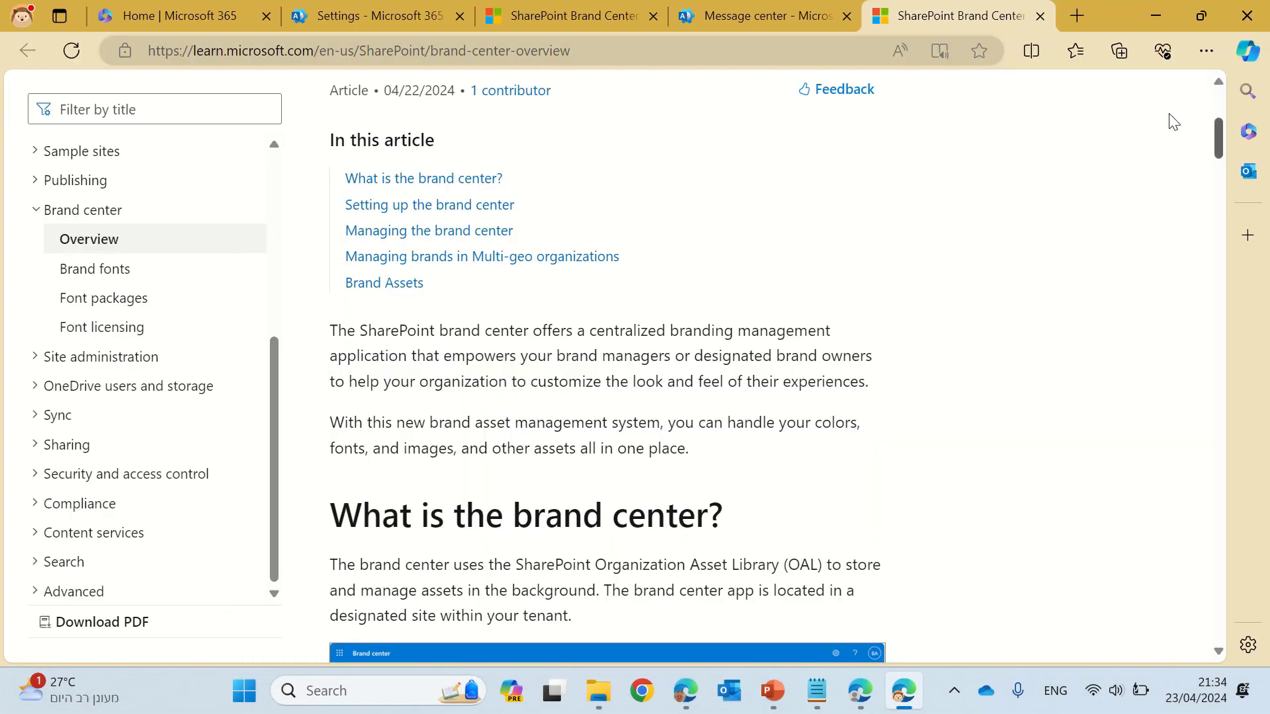
pyautogui.click(781, 21)
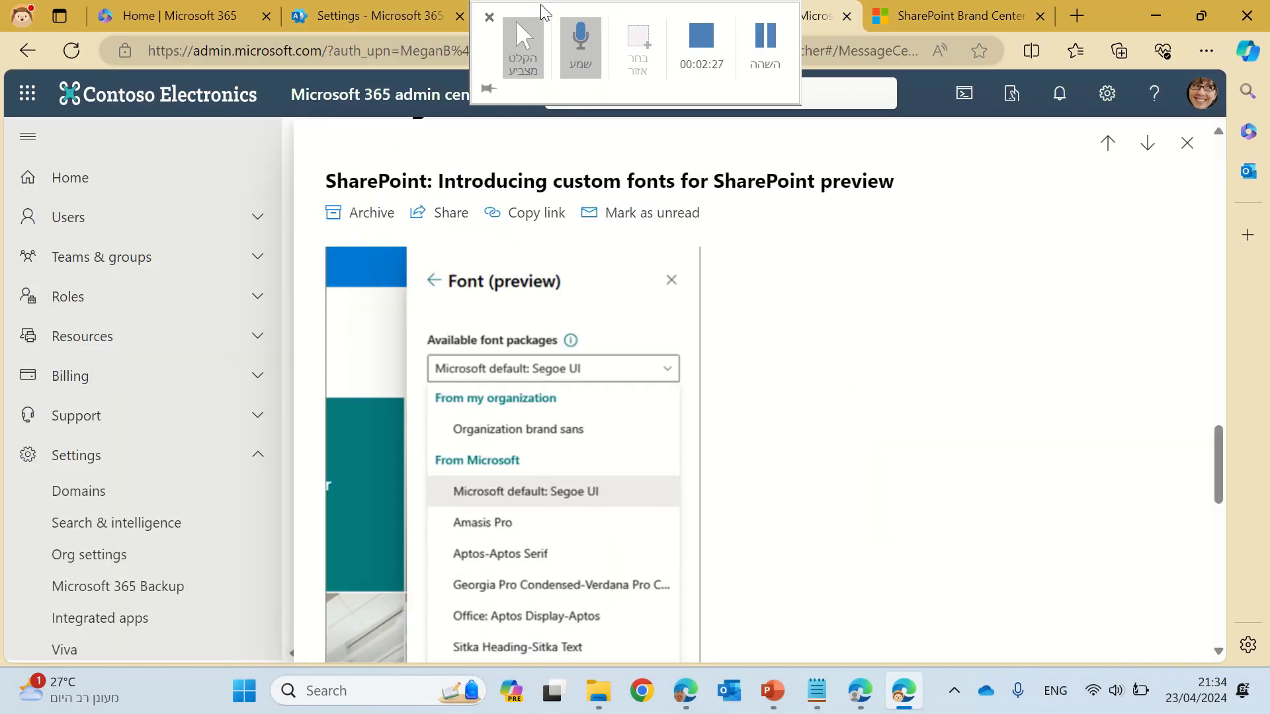
pyautogui.click(375, 16)
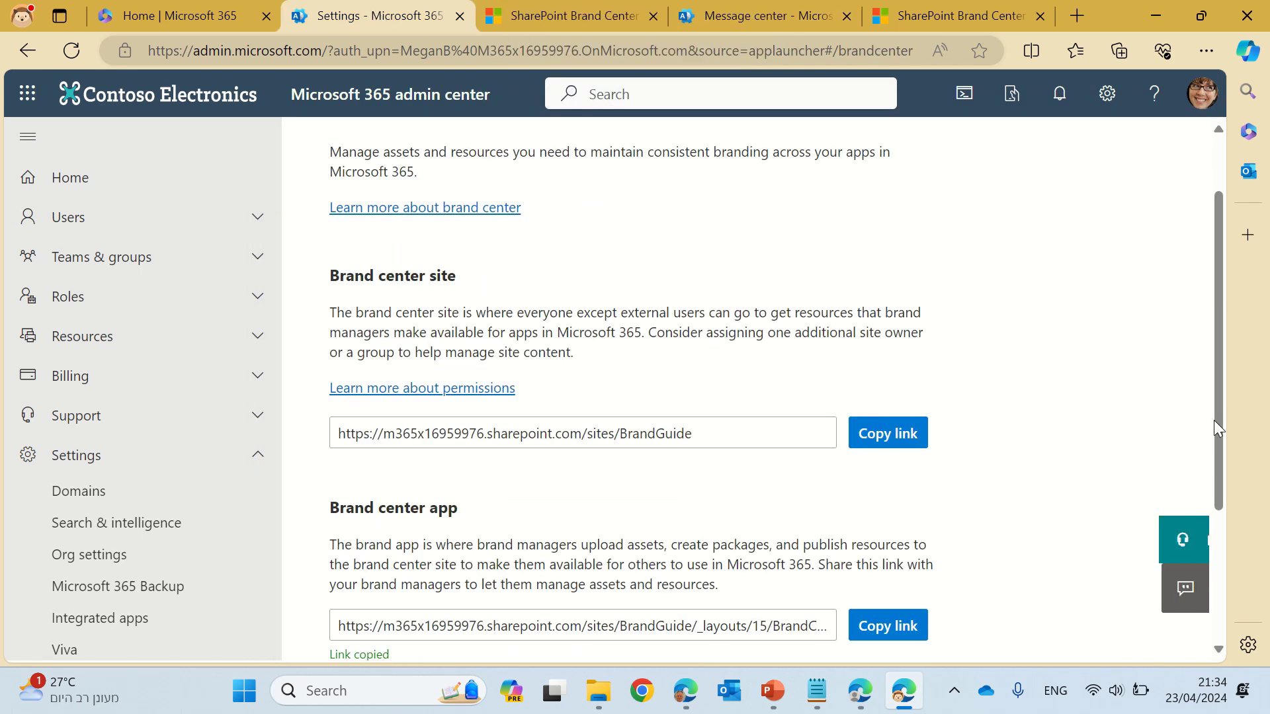
pyautogui.moveTo(1224, 332); pyautogui.dragTo(1218, 506)
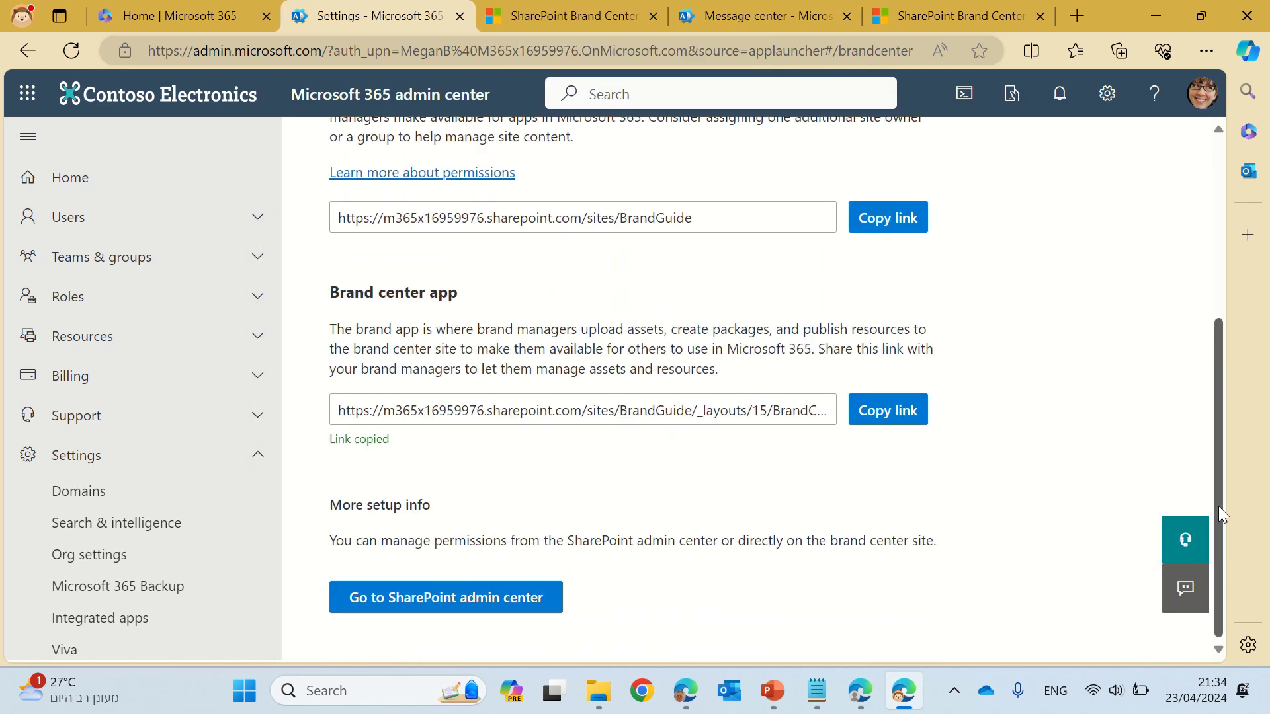
pyautogui.click(447, 598)
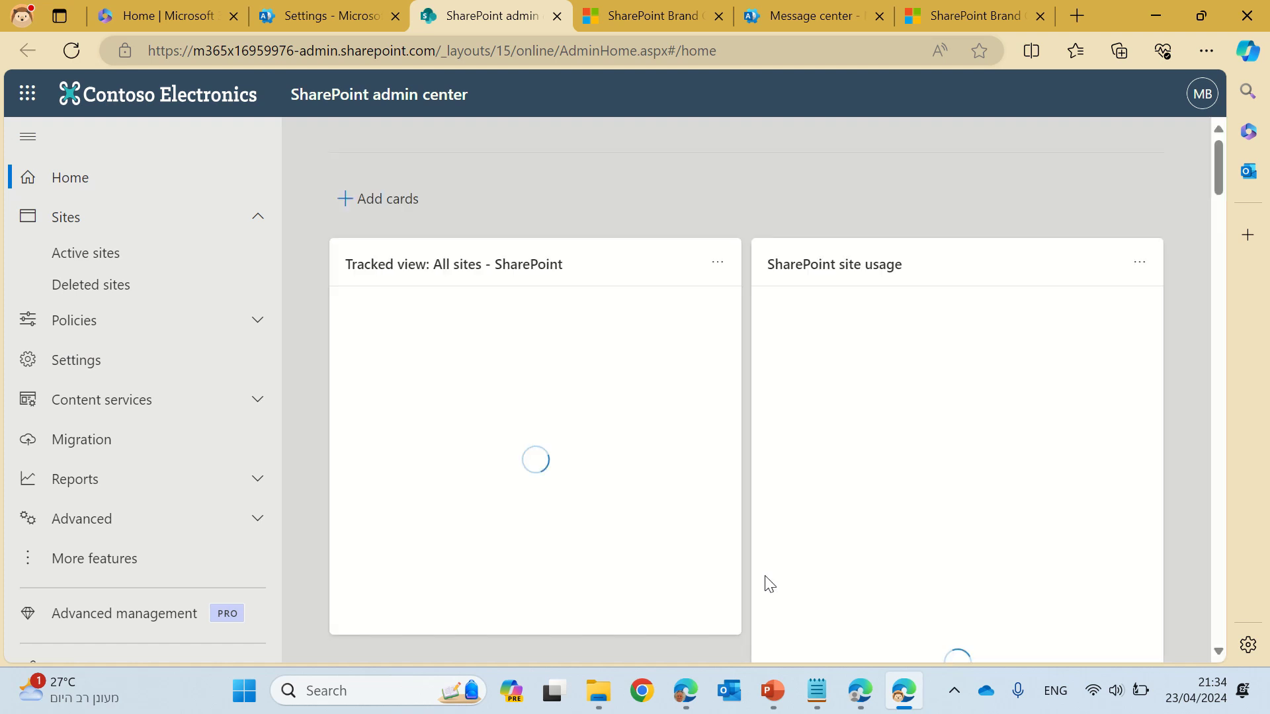
# Step: Load the pasted BrandGuide site URL, dismiss the Start designing prompt, and scroll down
pyautogui.click(574, 63)
pyautogui.hotkey('ctrl', 'v')
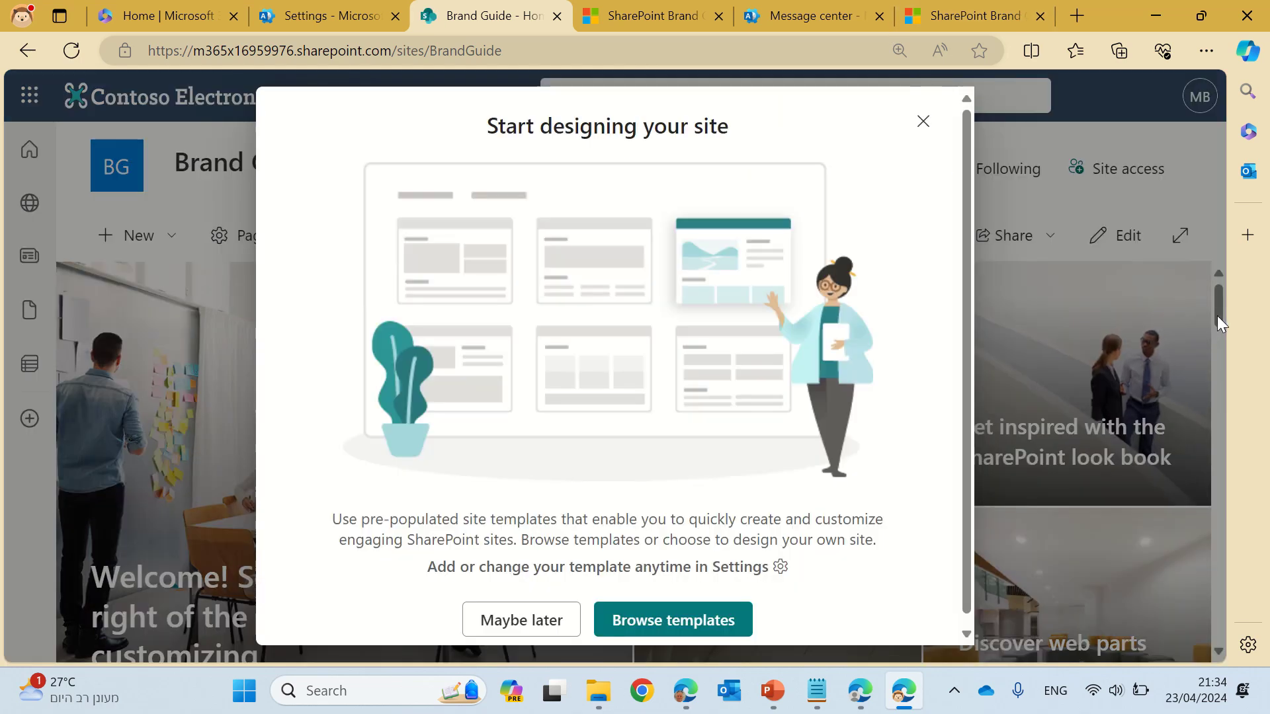
pyautogui.click(923, 122)
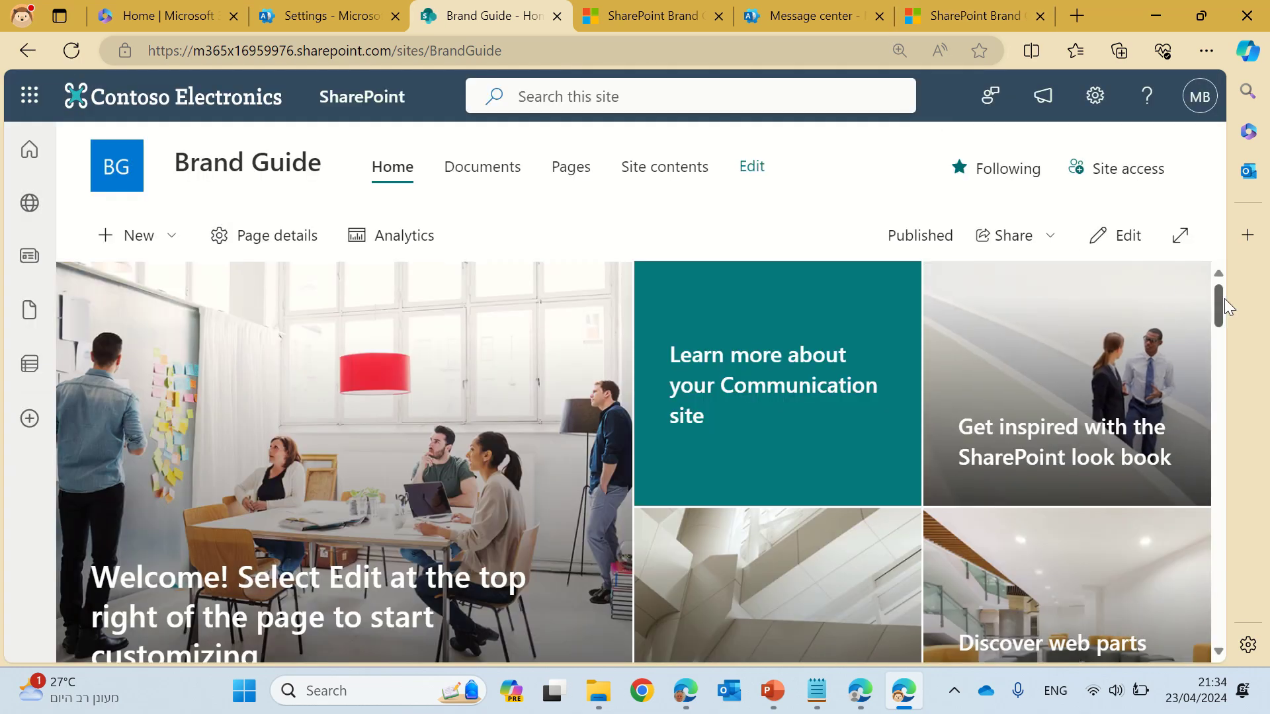
pyautogui.moveTo(1217, 304); pyautogui.dragTo(1203, 492)
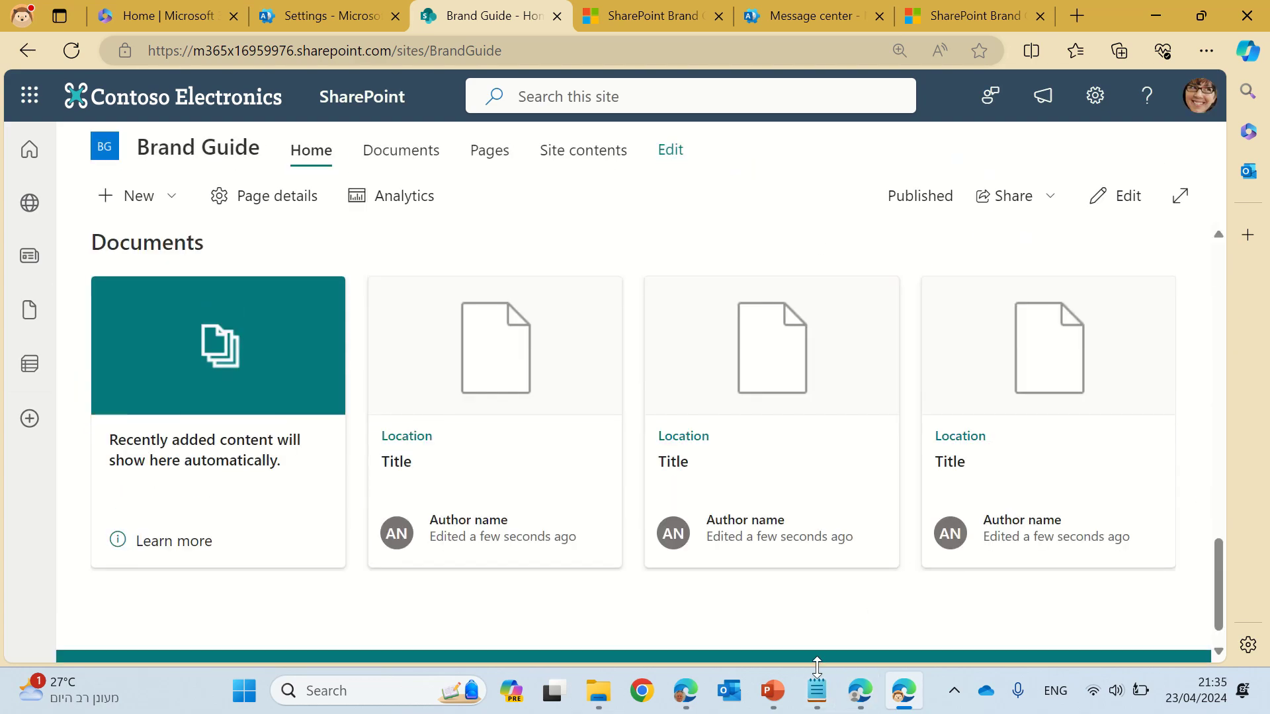
# Step: Copy the BrandCenter.aspx link from Notepad and load it in Edge's address bar
pyautogui.click(824, 702)
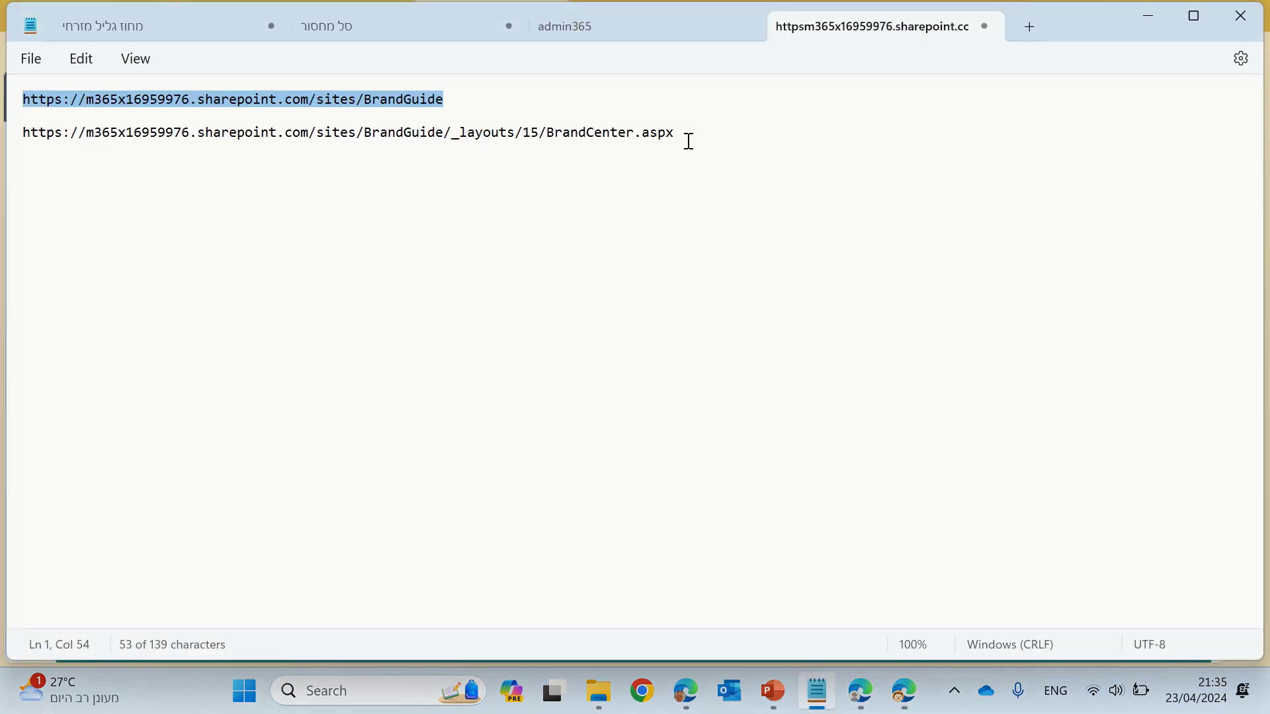
pyautogui.tripleClick(697, 137)
pyautogui.moveTo(297, 108); pyautogui.dragTo(23, 133)
pyautogui.hotkey('ctrl', 'c')
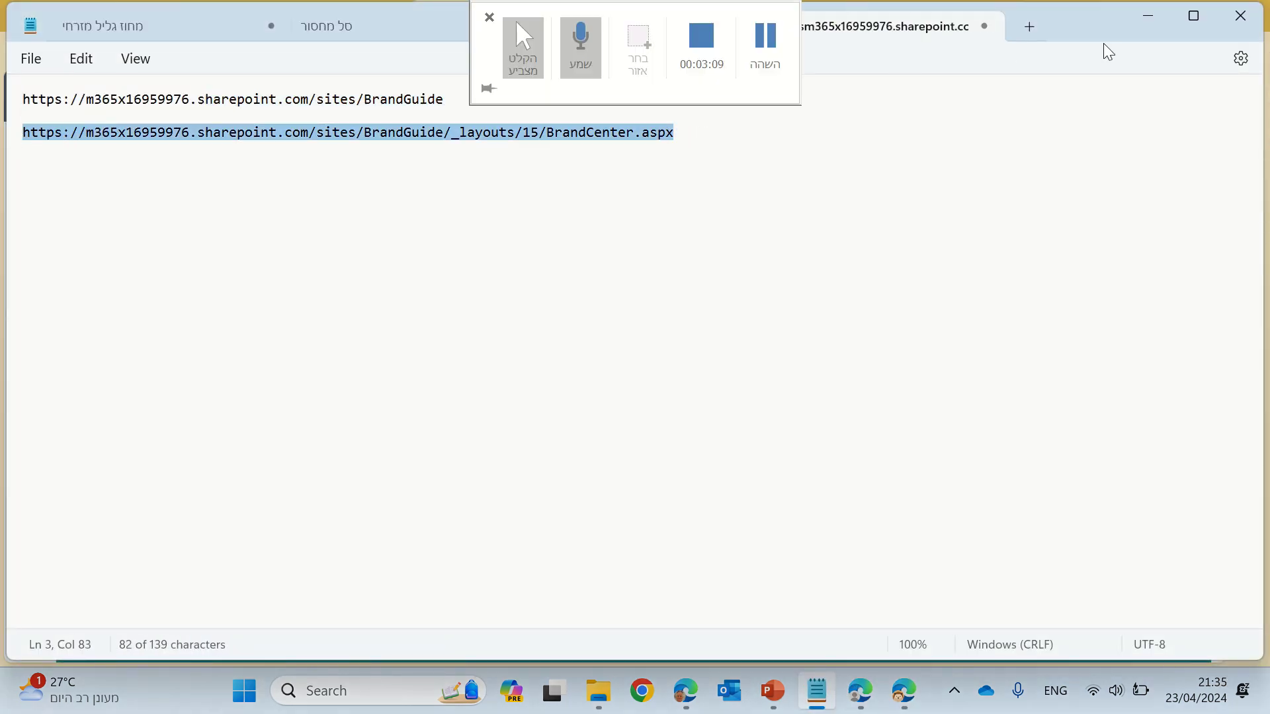
pyautogui.click(1164, 16)
pyautogui.click(613, 51)
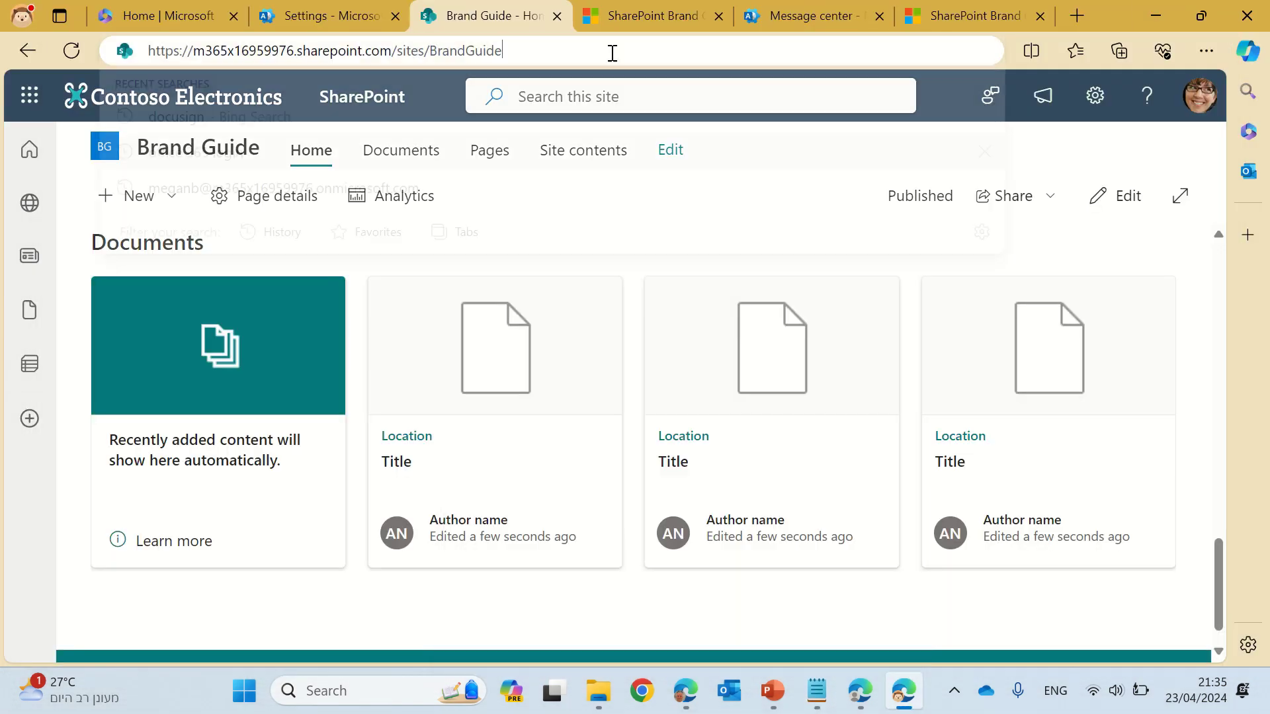
pyautogui.hotkey('ctrl', 'v')
pyautogui.press('Return')
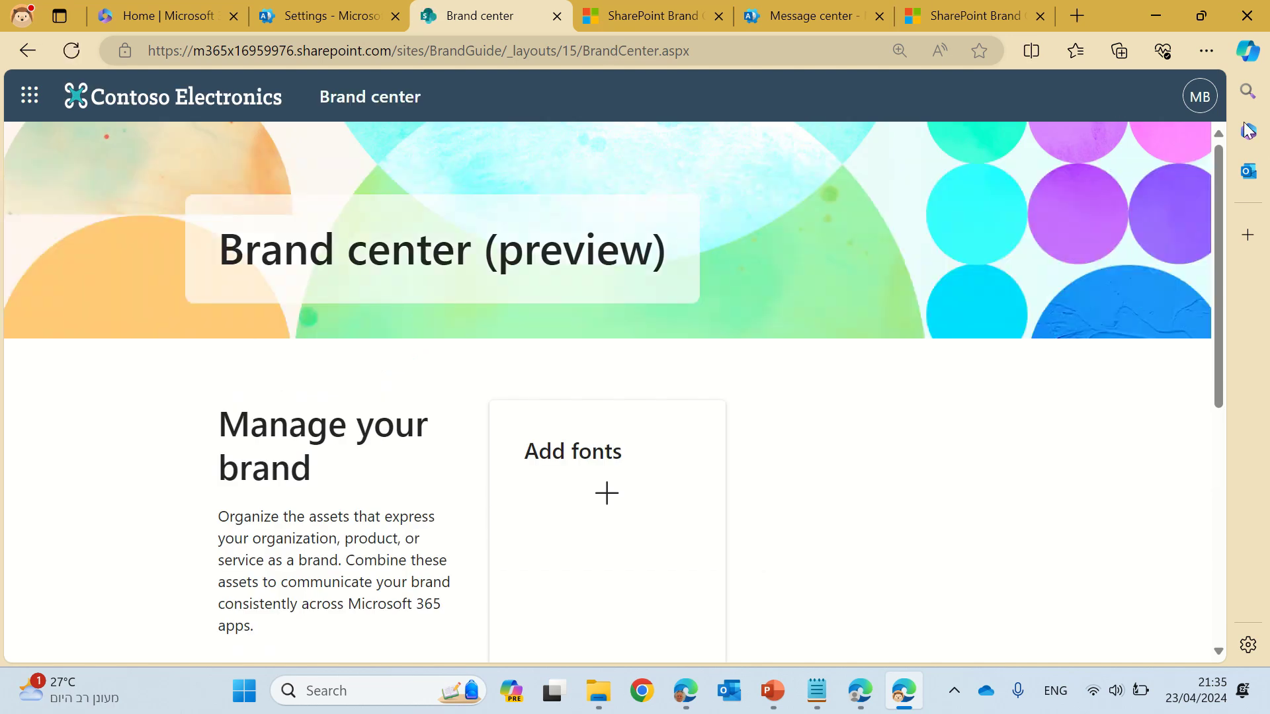
# Step: Reduce Edge page zoom to 67%
pyautogui.click(1204, 53)
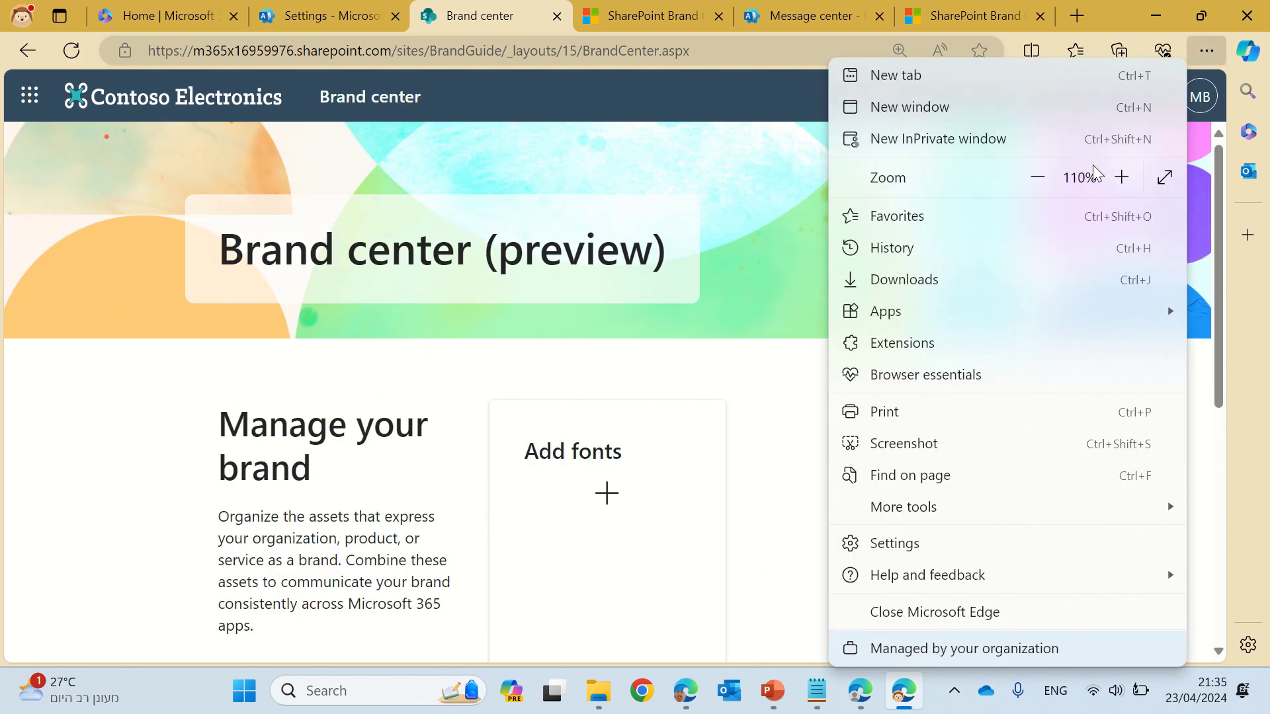
pyautogui.click(1037, 178)
pyautogui.click(1038, 177)
pyautogui.click(1037, 178)
pyautogui.click(1038, 178)
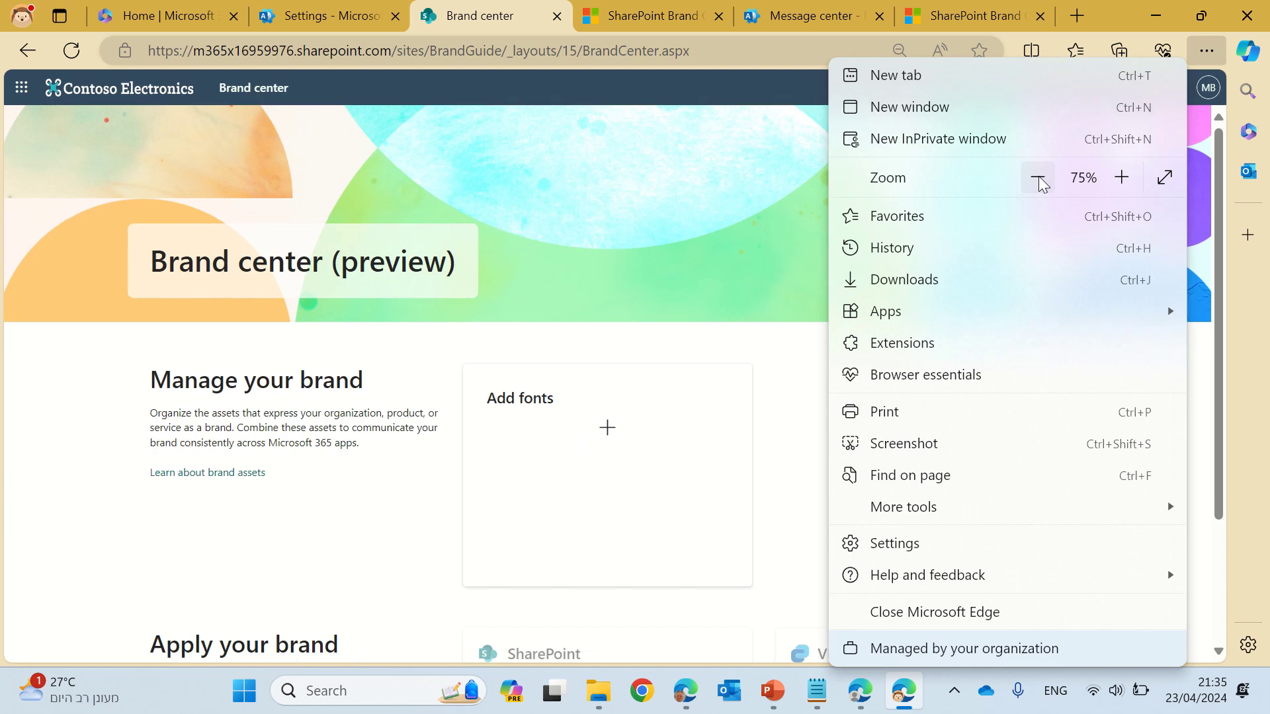
pyautogui.click(1038, 178)
pyautogui.click(1203, 423)
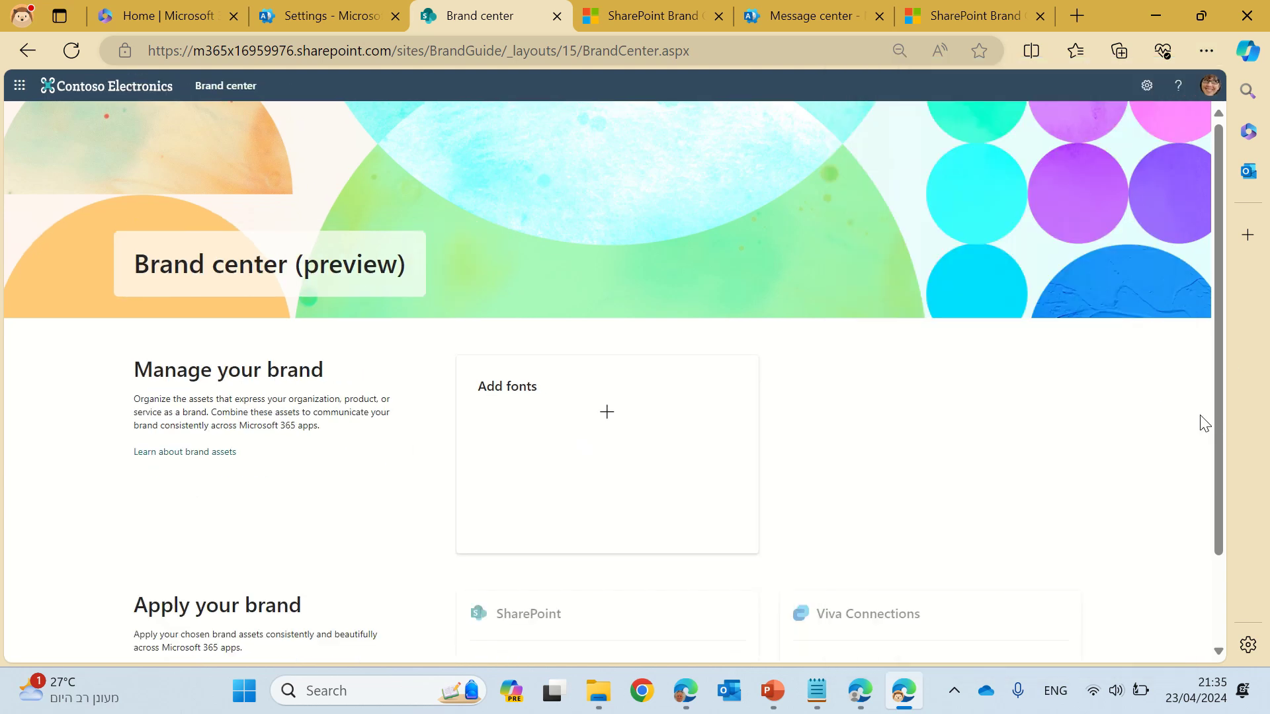
# Step: Scroll the Brand center page to reach the Add fonts card and Brand fonts library
pyautogui.moveTo(1224, 336)
pyautogui.mouseDown()
pyautogui.moveTo(1223, 479)
pyautogui.moveTo(1219, 318)
pyautogui.mouseUp()
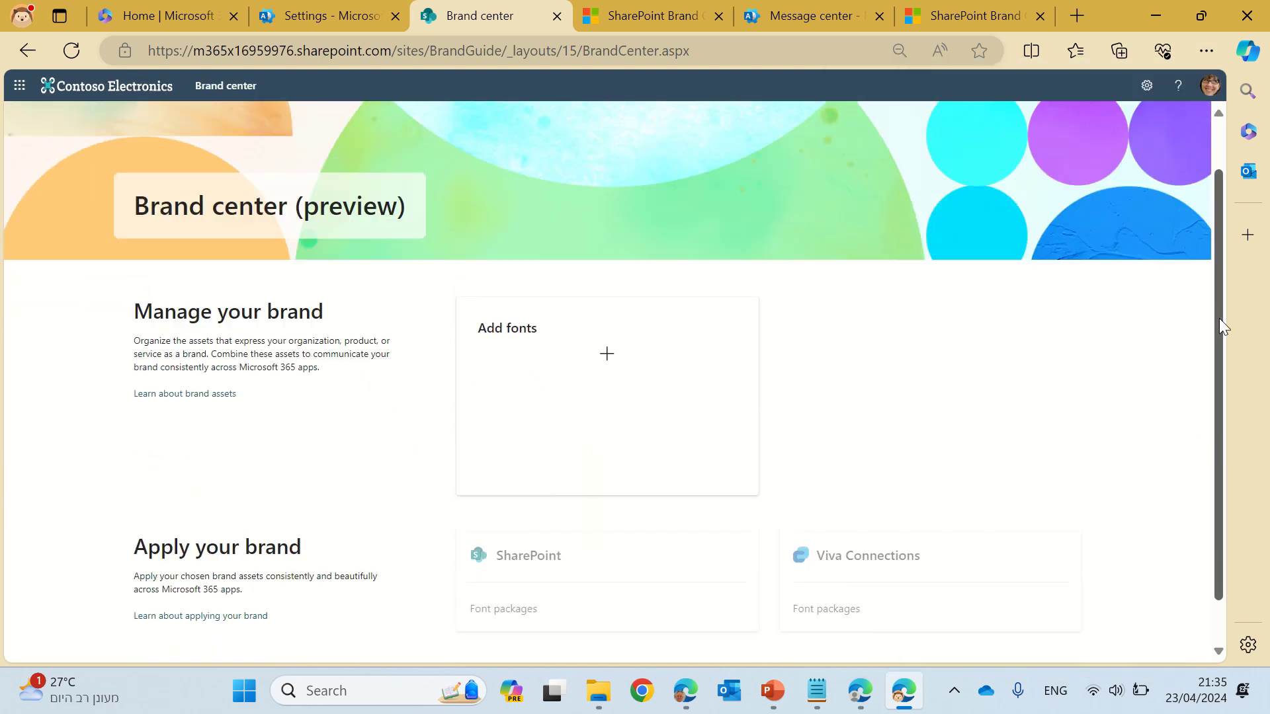
pyautogui.scroll(2, 1219, 317)
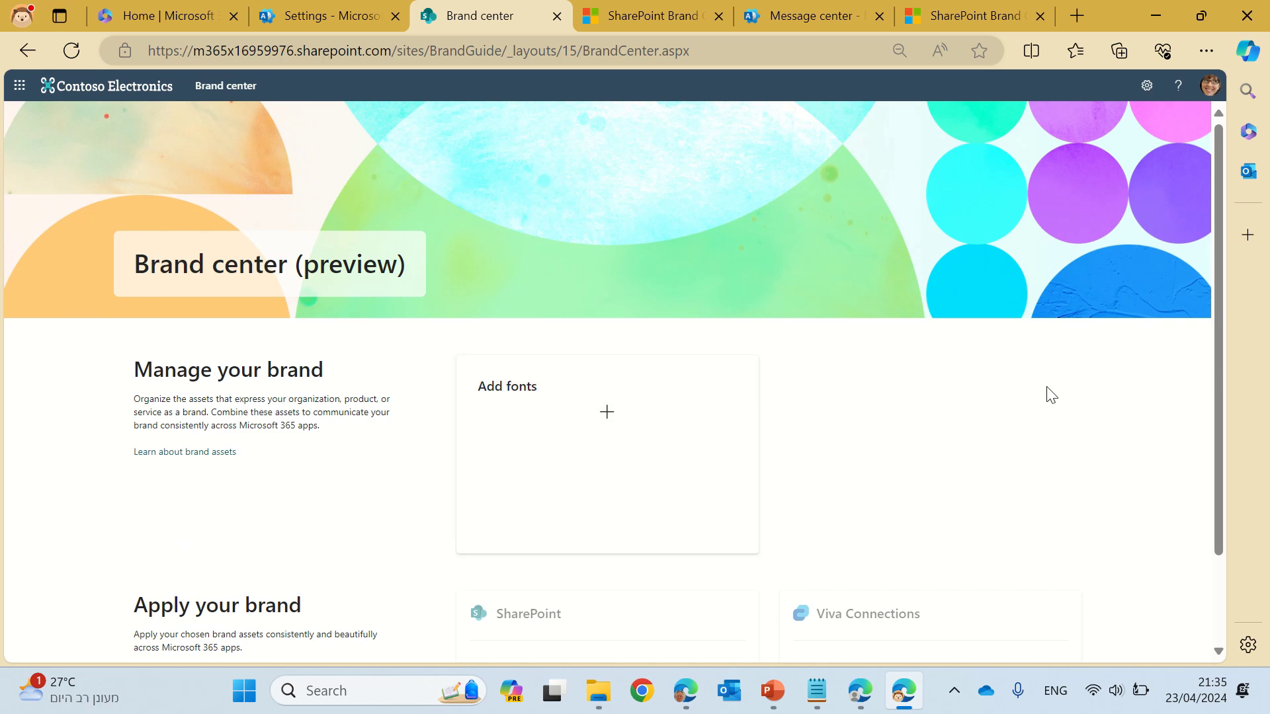
pyautogui.scroll(-1, 1220, 324)
pyautogui.moveTo(1217, 318); pyautogui.dragTo(1214, 397)
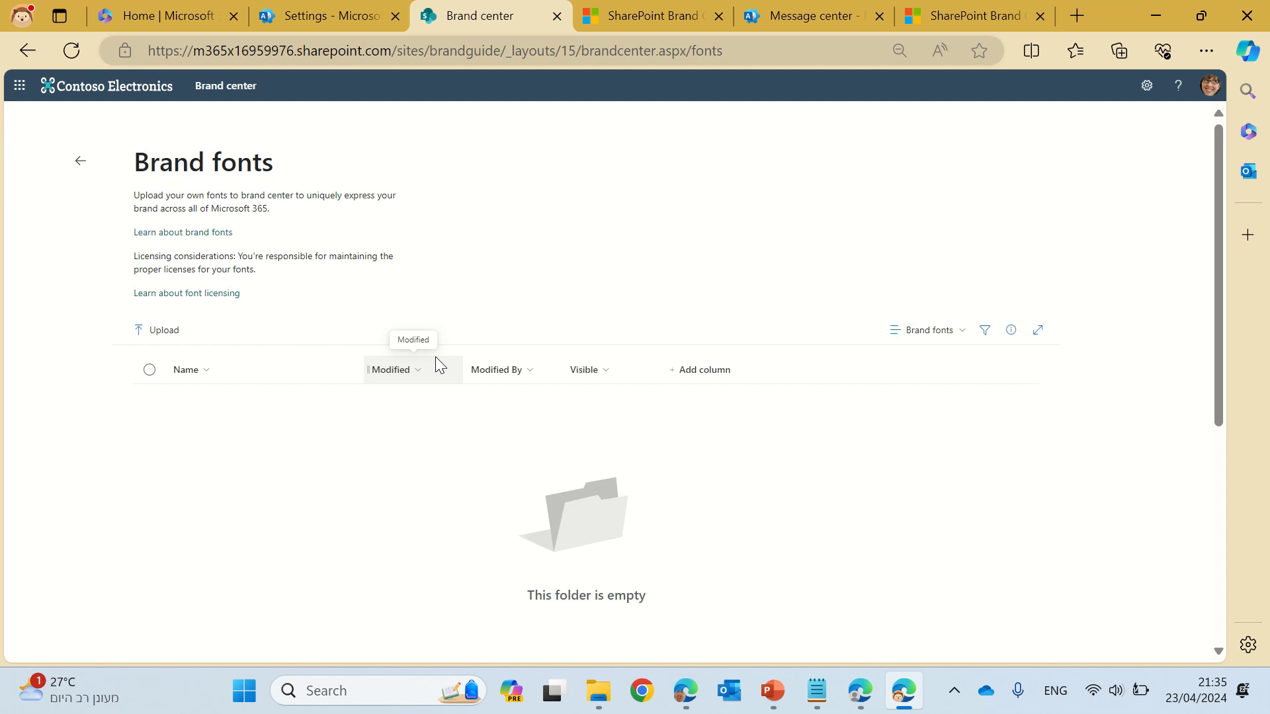
# Step: Open the 'Learn about font licensing' article and scroll through it
pyautogui.click(200, 293)
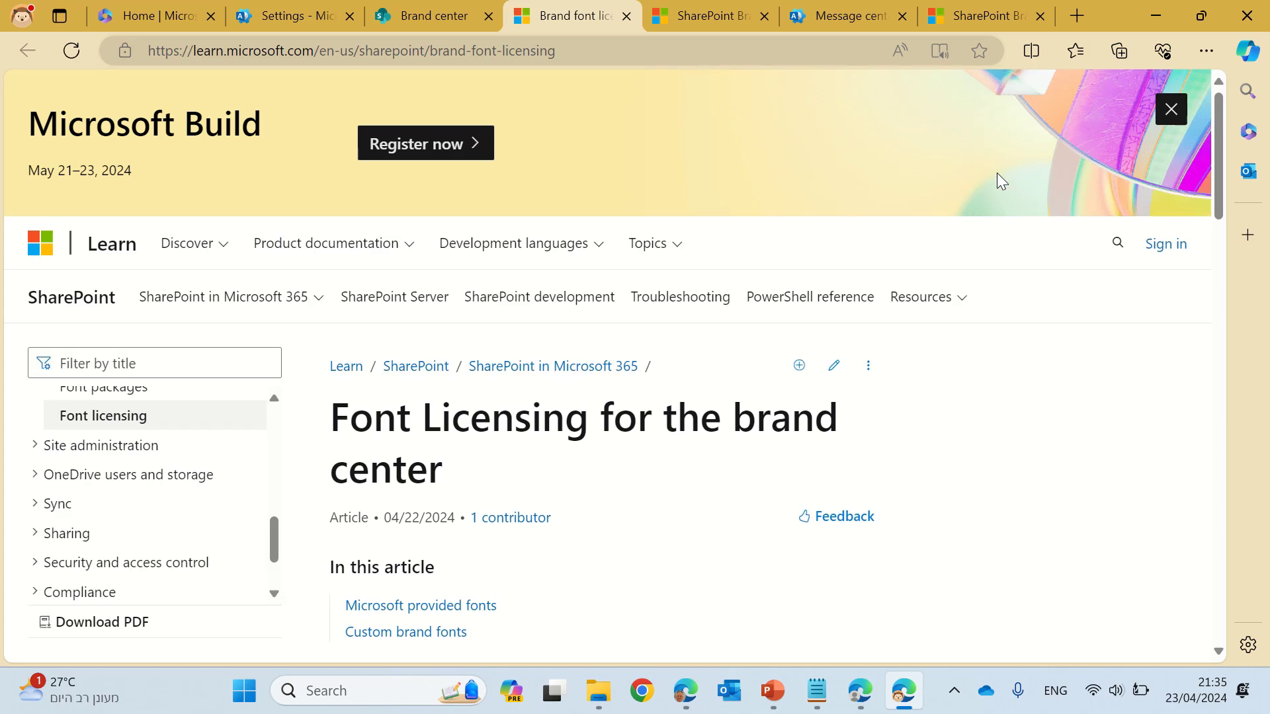
pyautogui.moveTo(1223, 121); pyautogui.dragTo(1217, 93)
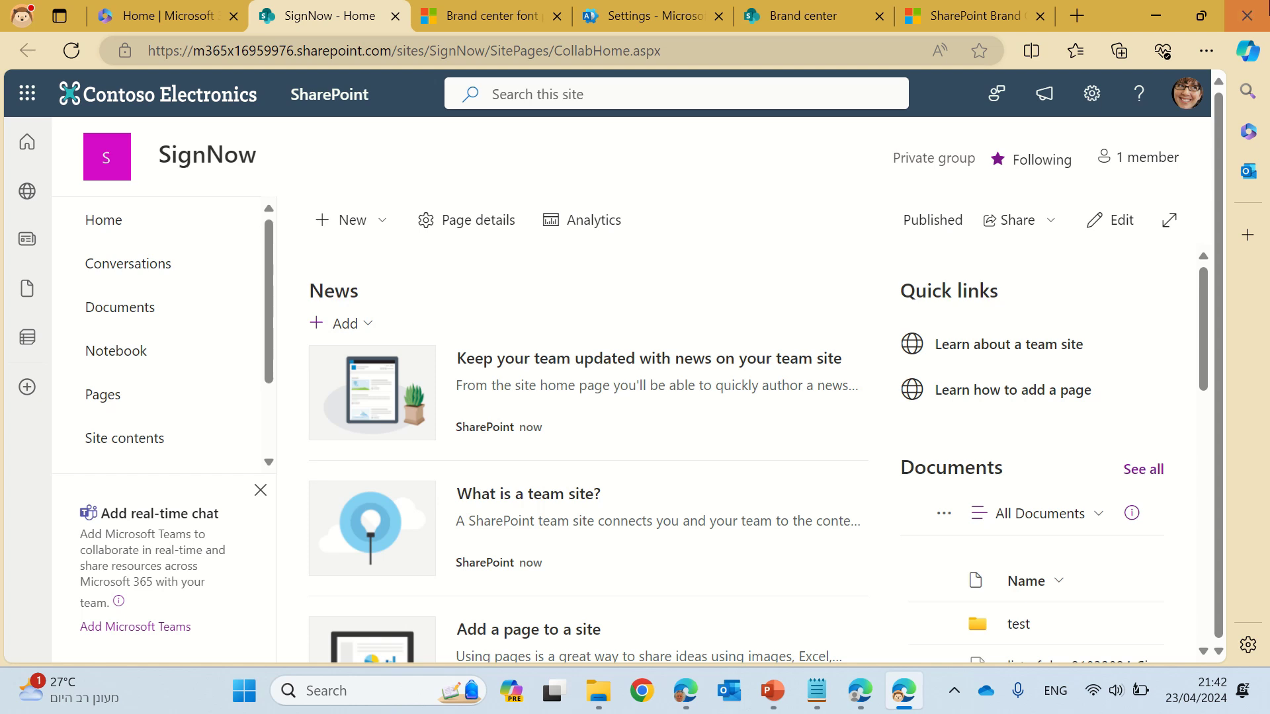
# Step: Preview the Office: Aptos Display-Aptos package under Change the look > Font (preview)
pyautogui.click(1094, 93)
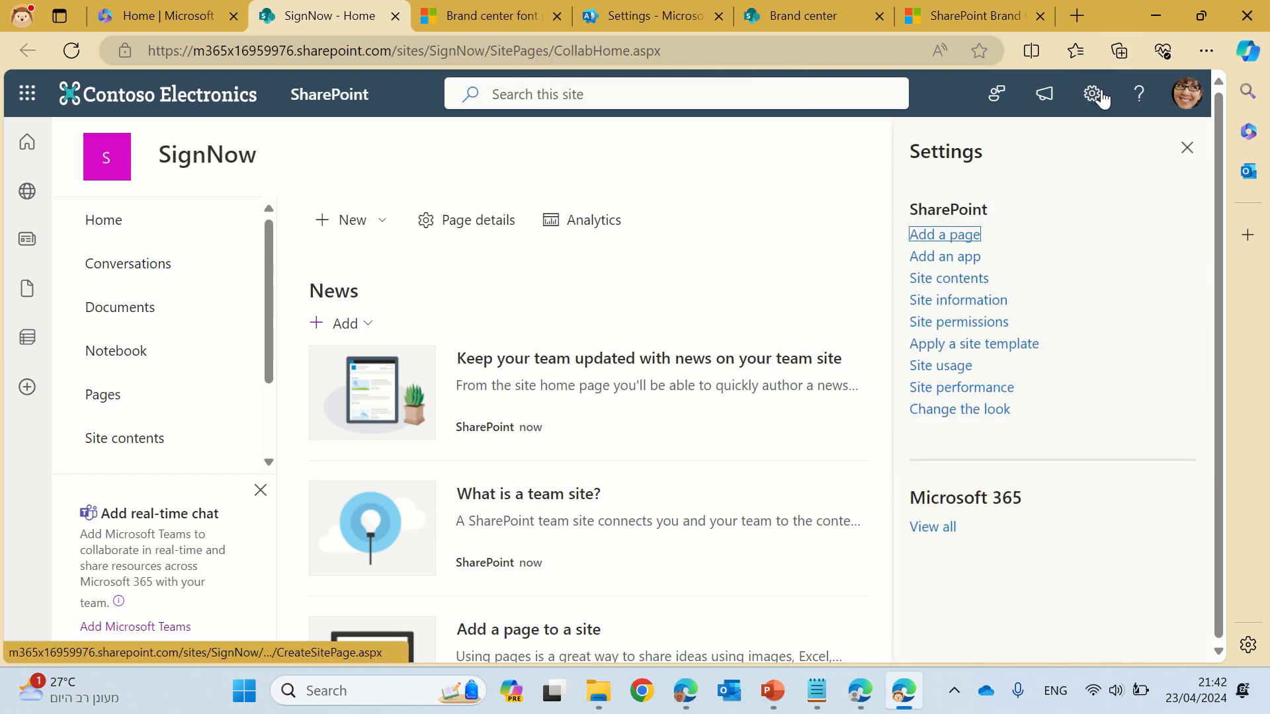
pyautogui.click(977, 416)
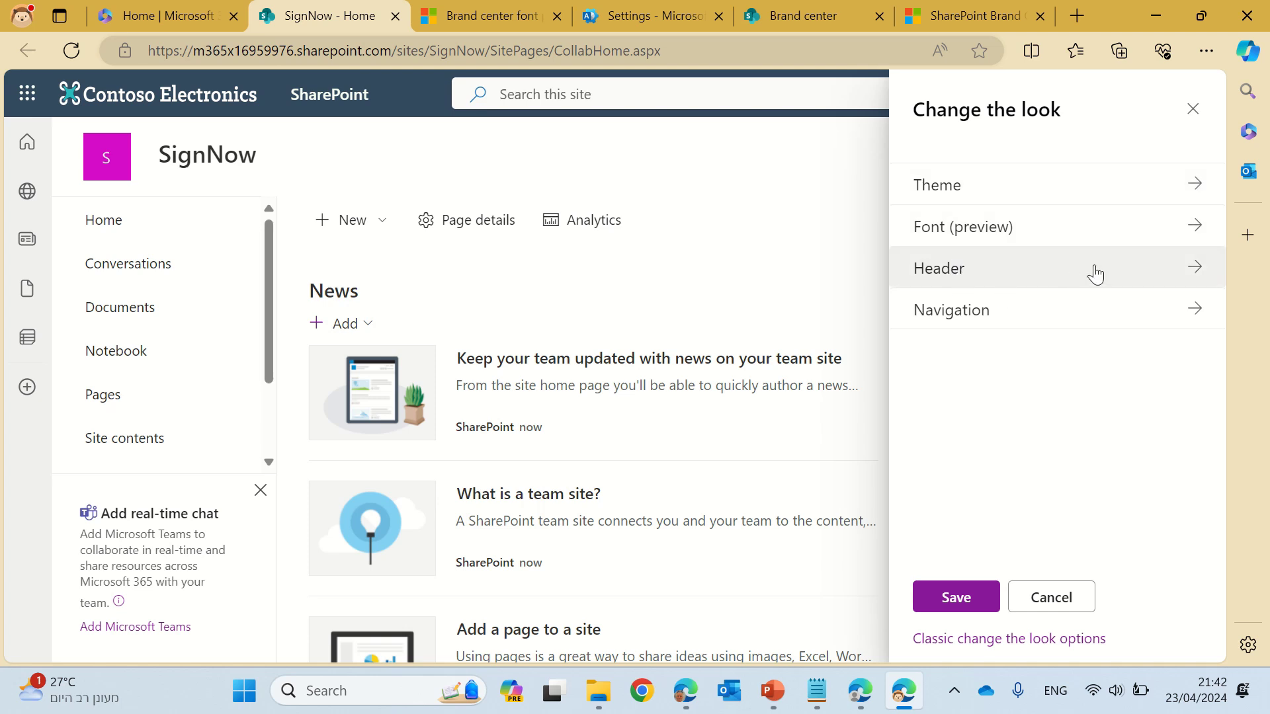
pyautogui.click(1195, 228)
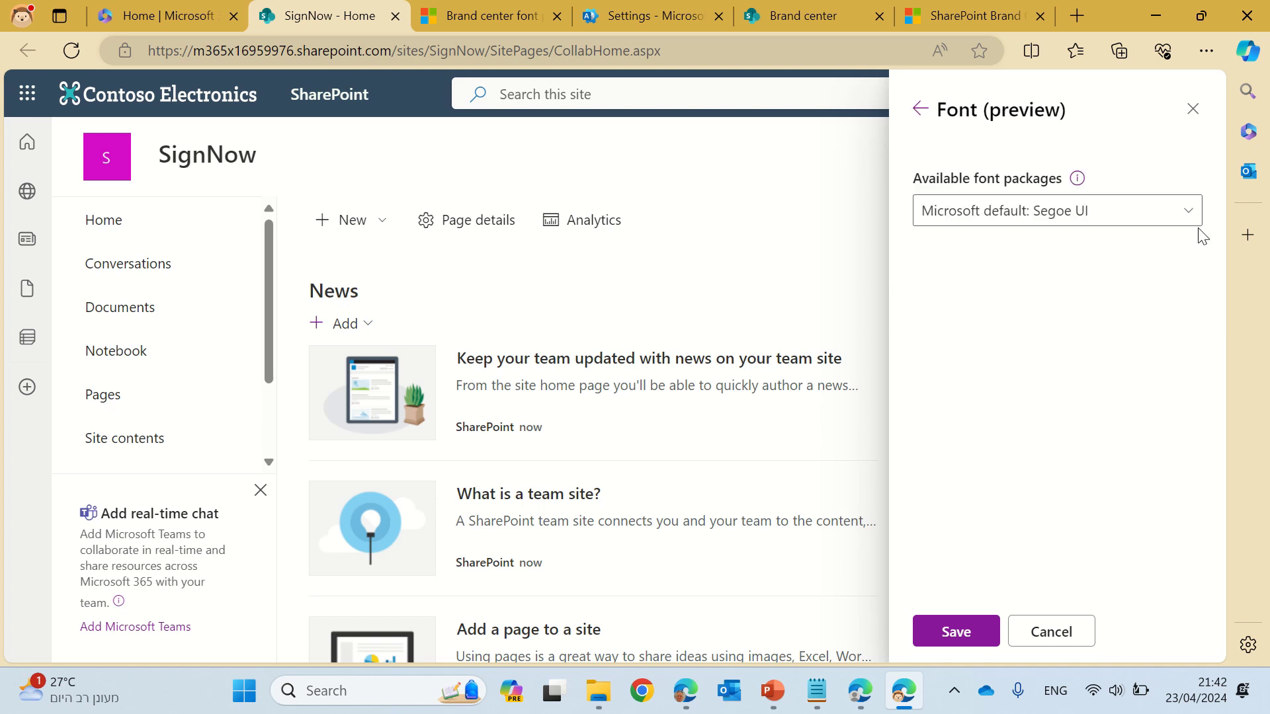
pyautogui.click(1185, 216)
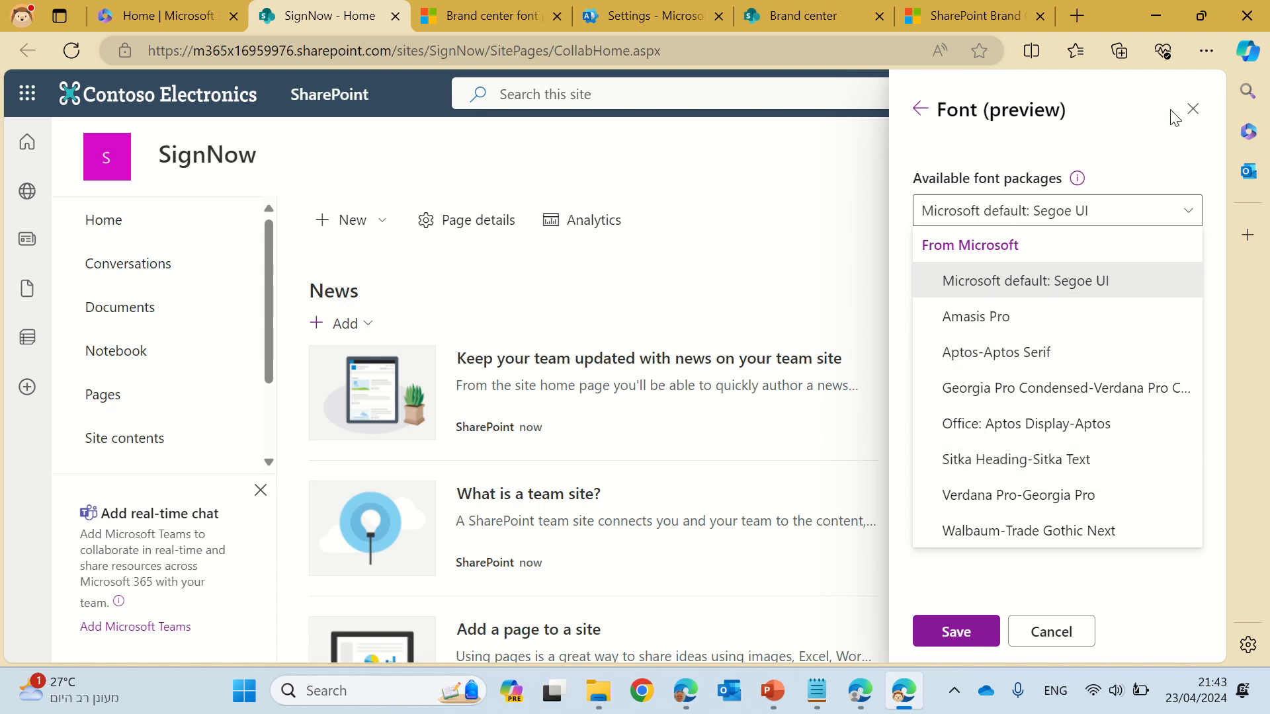
pyautogui.click(1169, 148)
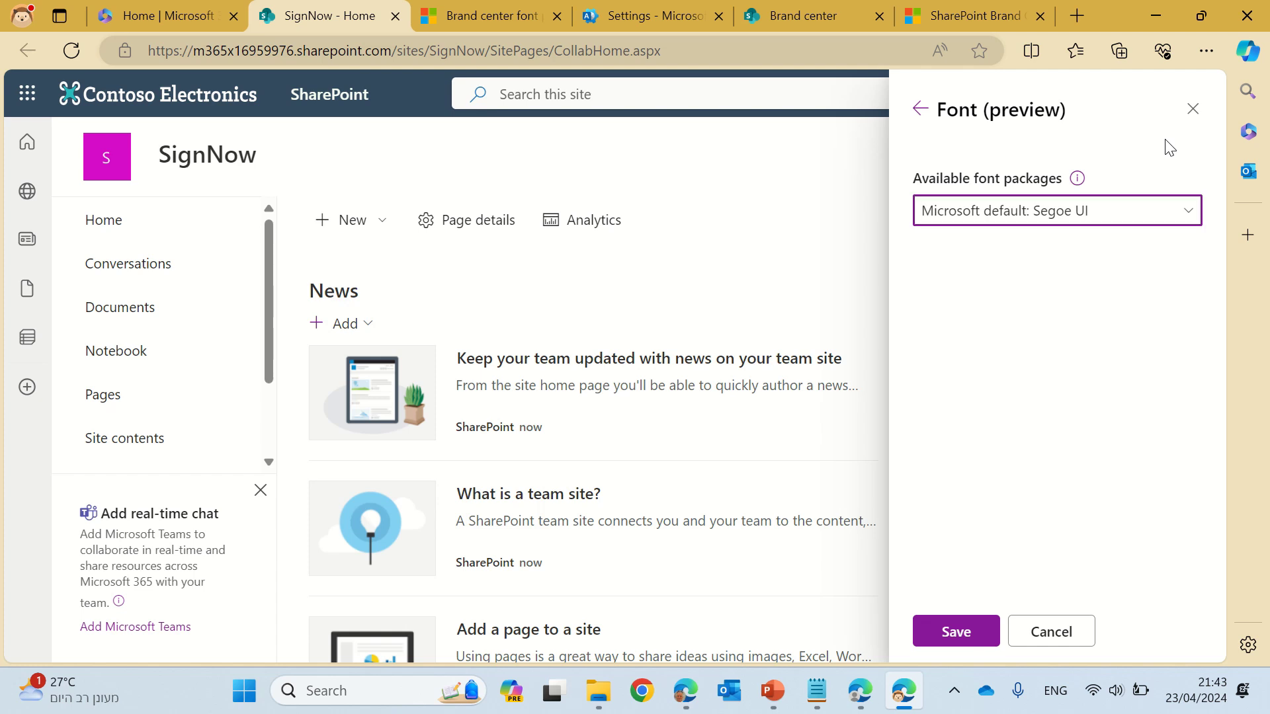
pyautogui.click(1085, 226)
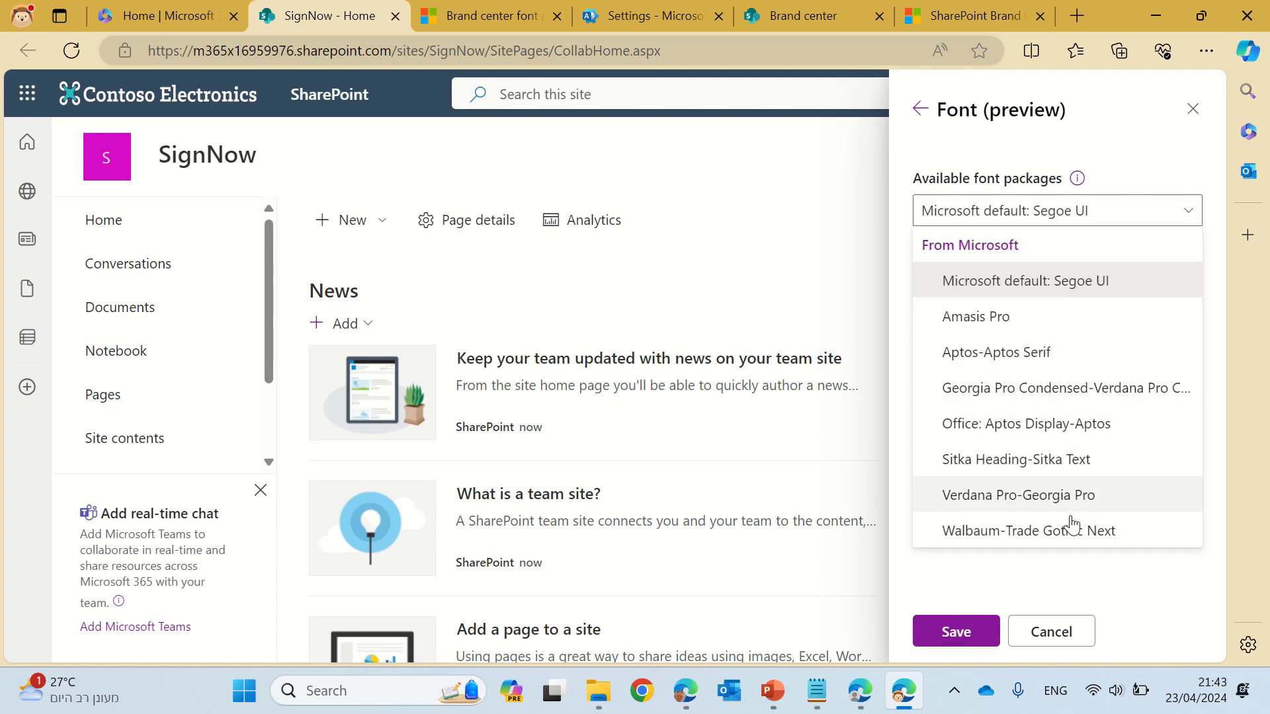
pyautogui.click(1059, 433)
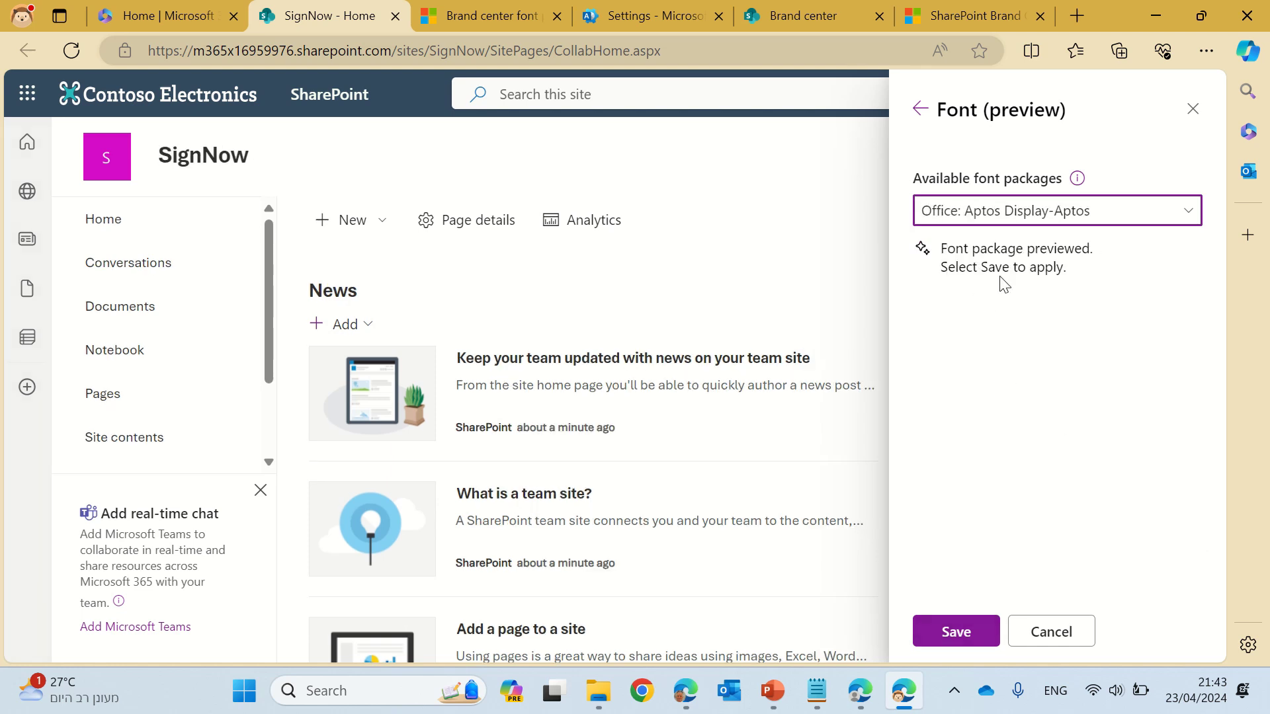
# Step: Save the Office: Aptos Display-Aptos font package and close the site Settings pane
pyautogui.click(924, 645)
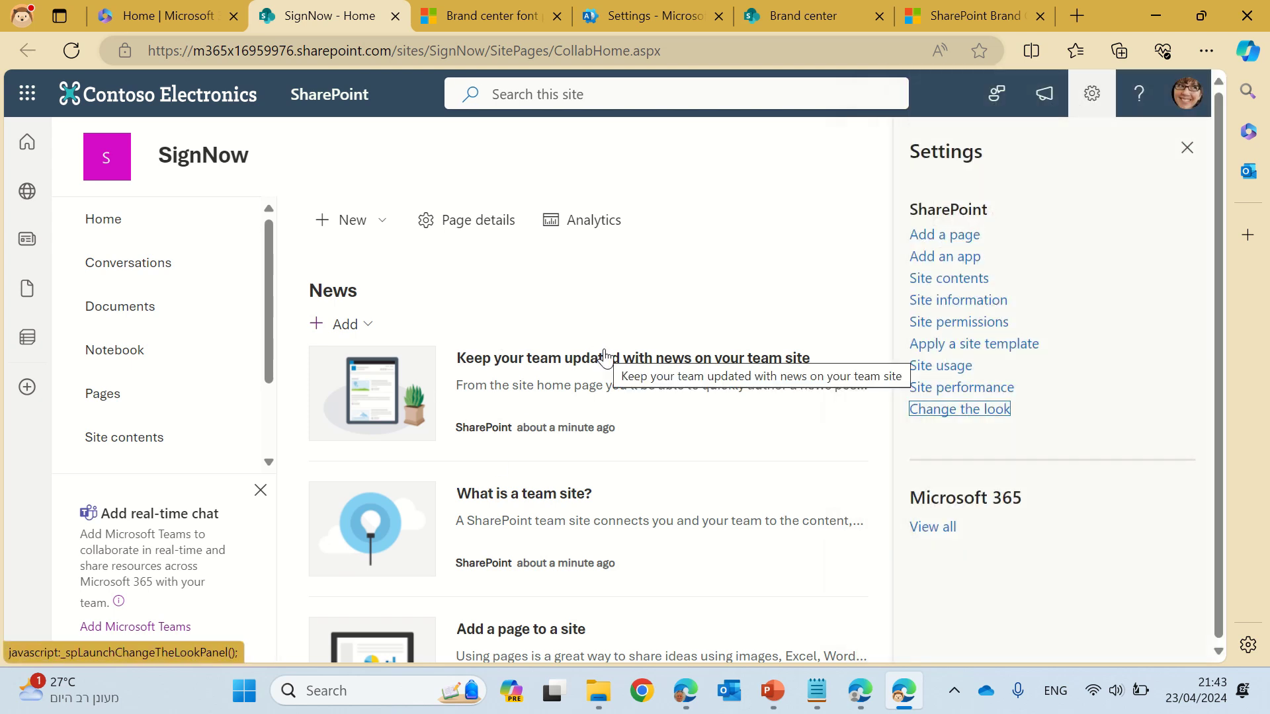
pyautogui.click(1187, 148)
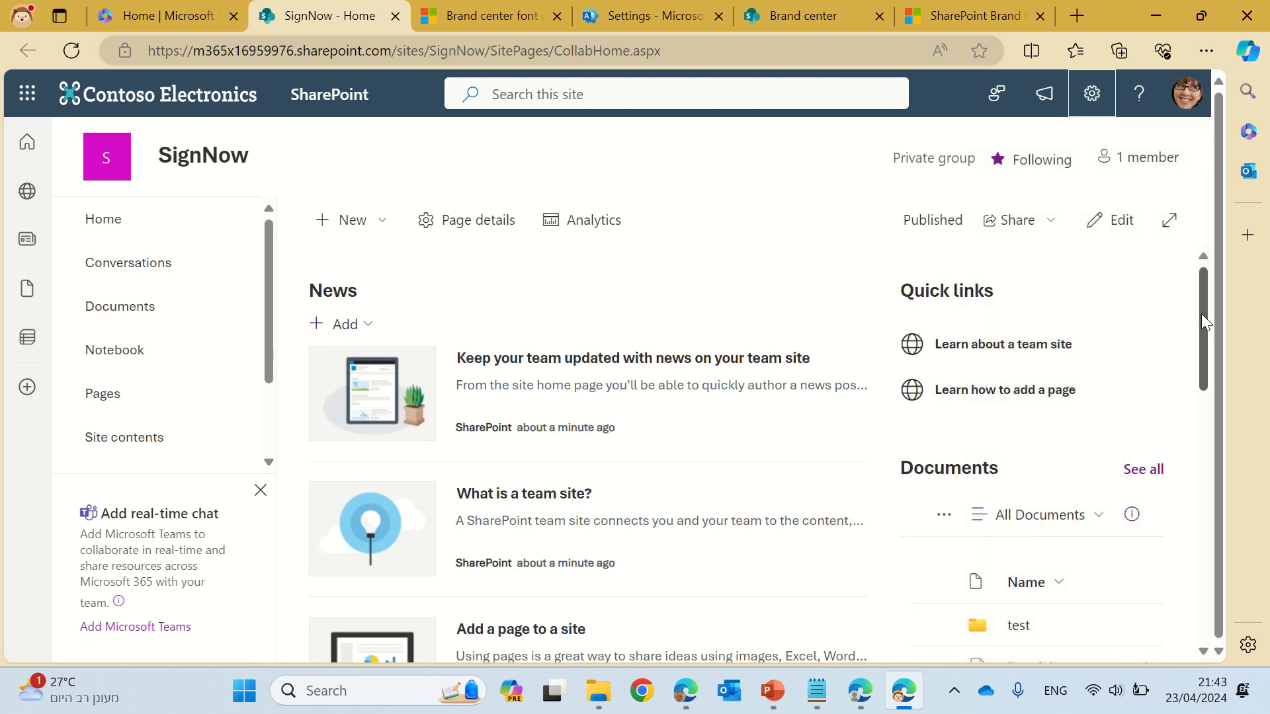
pyautogui.moveTo(1200, 314); pyautogui.dragTo(1164, 277)
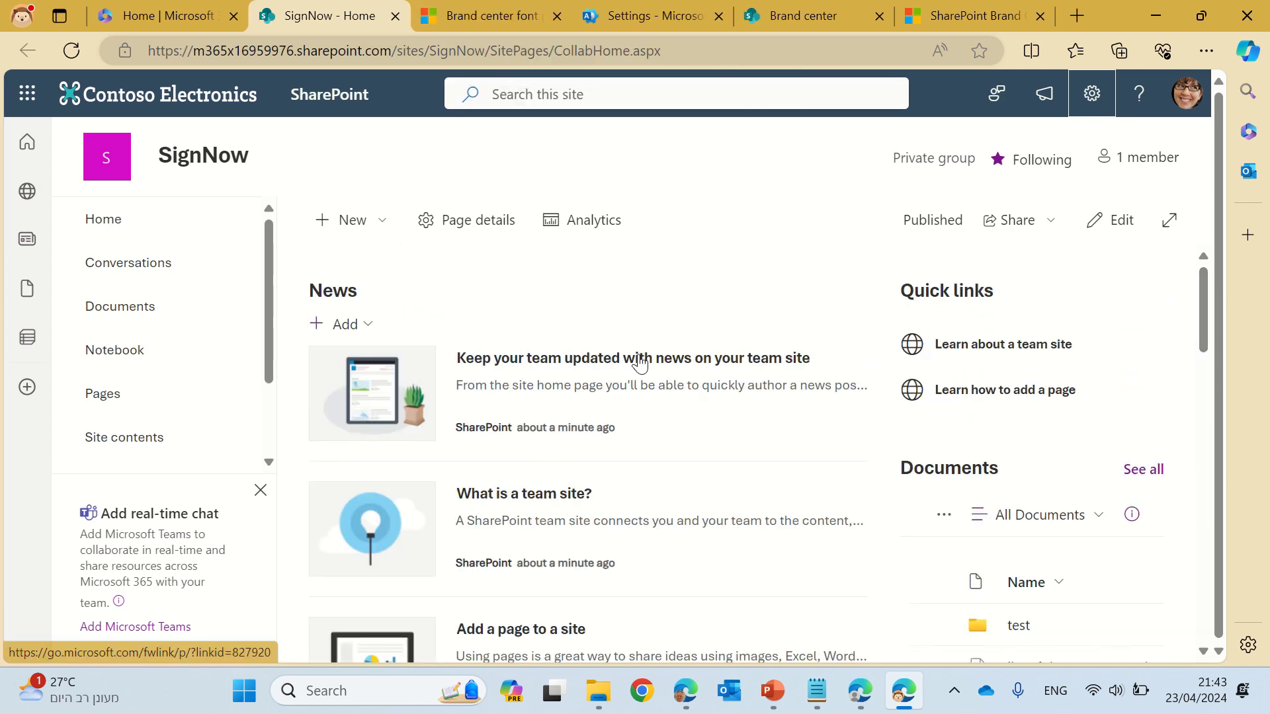
# Step: Select Aptos-Aptos Serif in the Font (preview) dropdown and save it for the site
pyautogui.click(1091, 93)
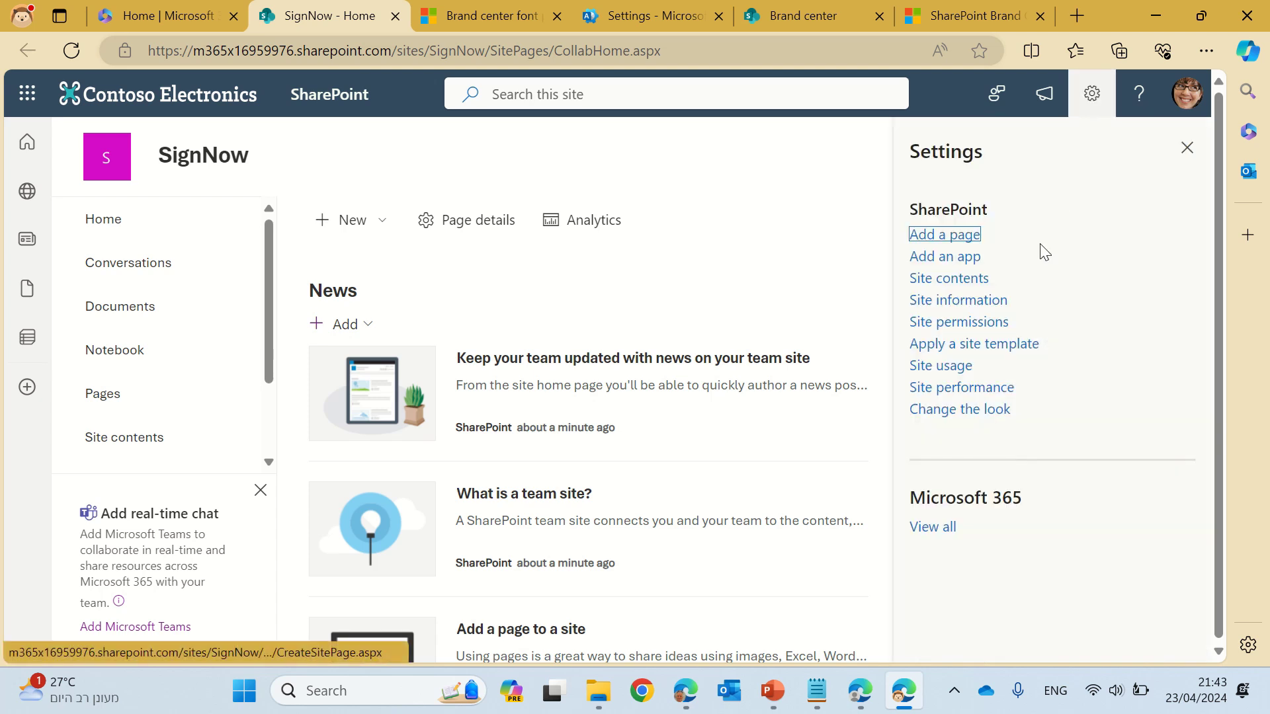
pyautogui.click(977, 413)
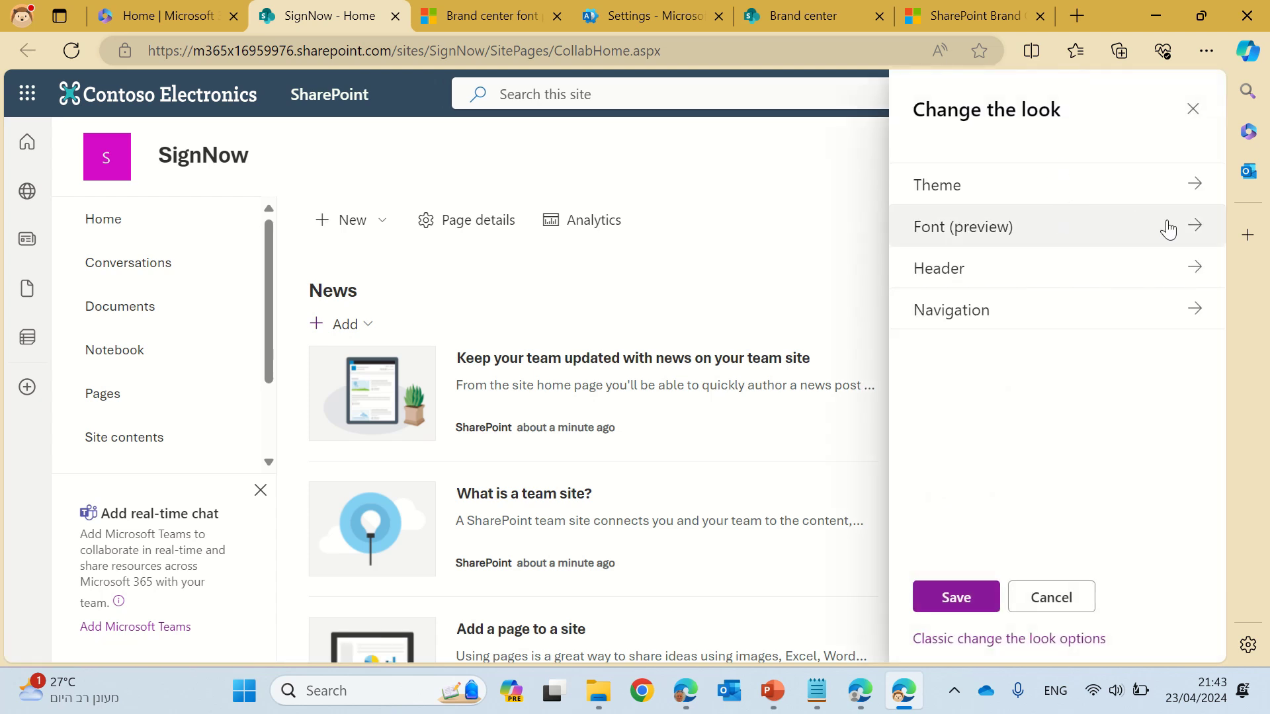
pyautogui.click(1166, 227)
pyautogui.click(1189, 220)
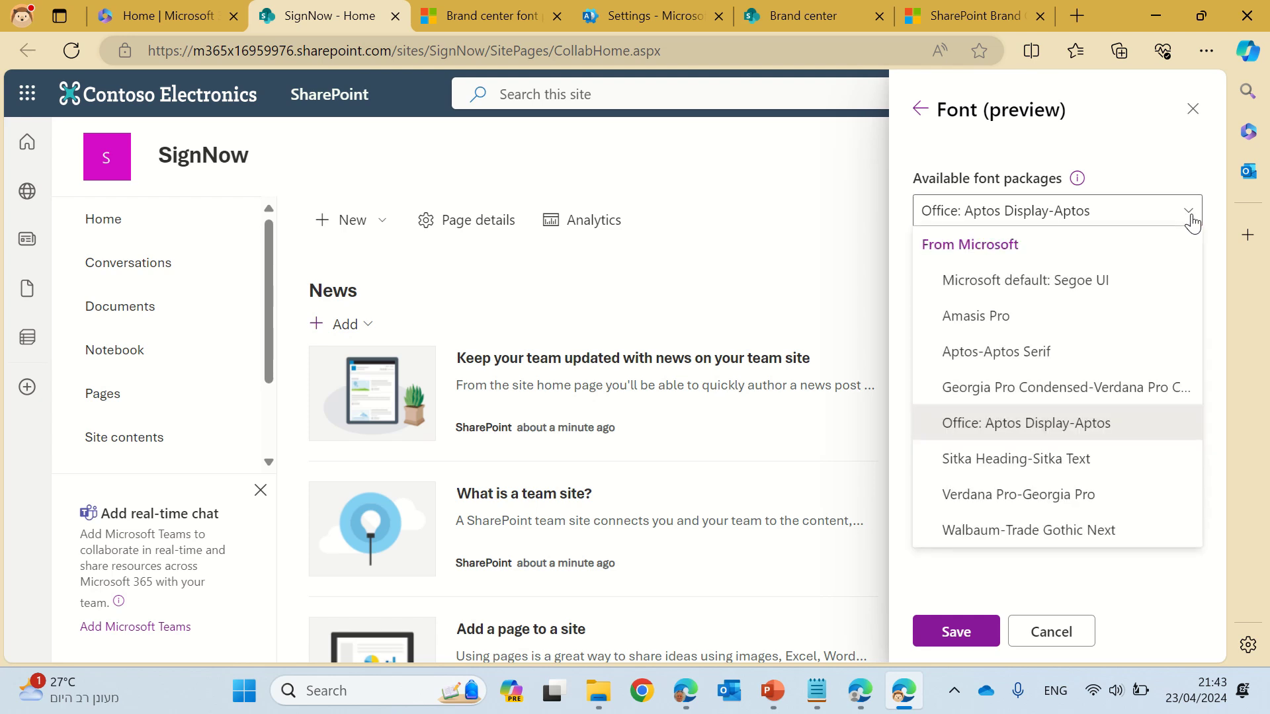
pyautogui.click(1191, 220)
pyautogui.click(1189, 220)
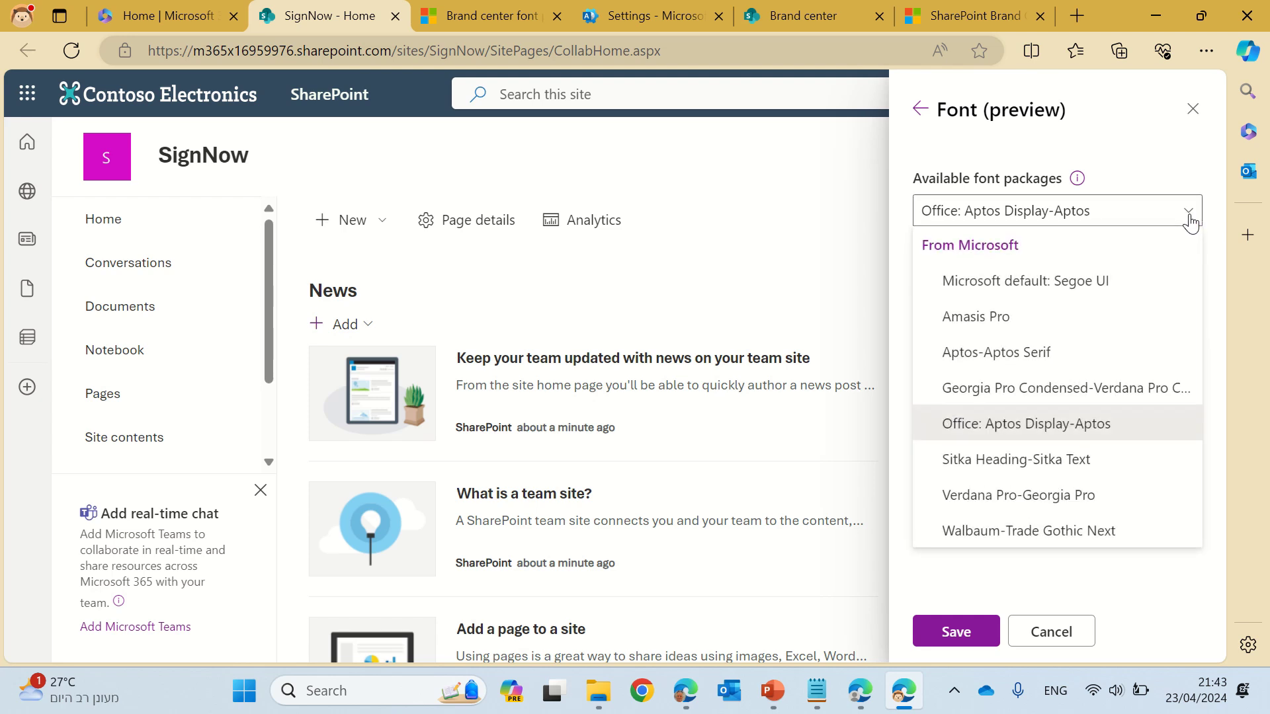
pyautogui.click(1044, 365)
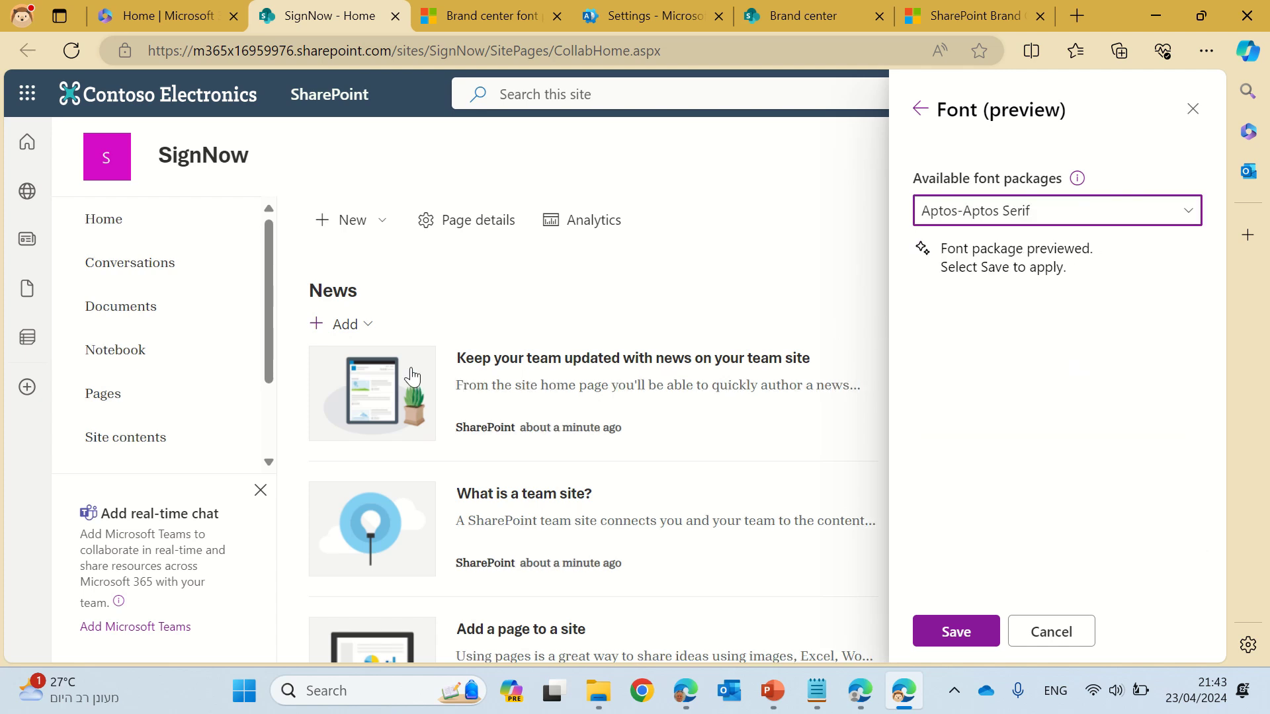
pyautogui.click(939, 629)
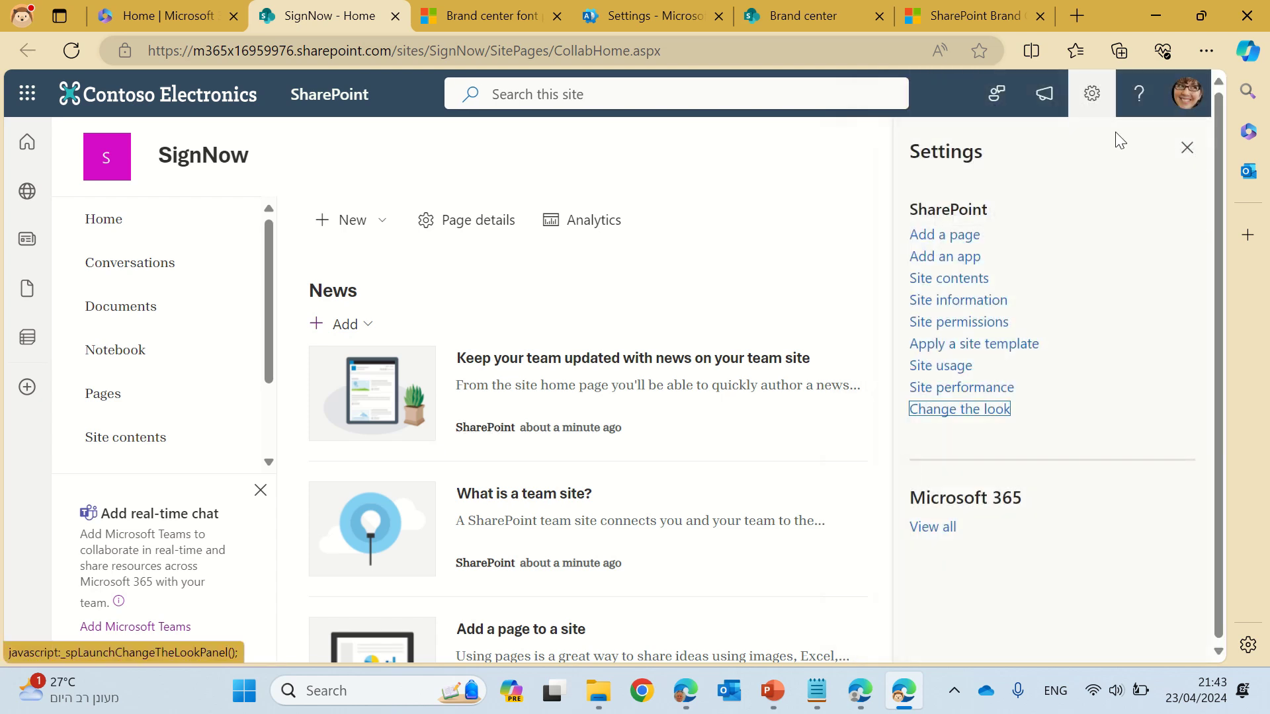
# Step: Choose the Verdana Pro-Georgia Pro font package in Font (preview) and save it
pyautogui.click(970, 411)
pyautogui.click(1017, 242)
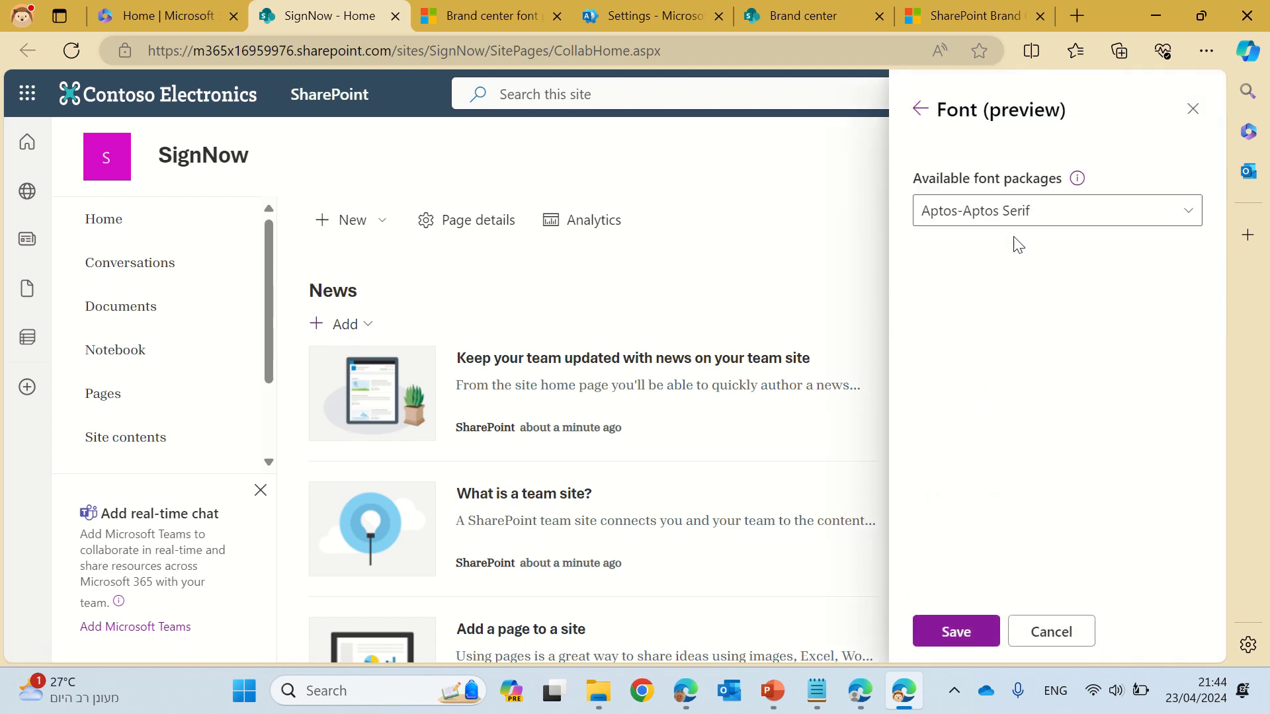
pyautogui.click(1183, 213)
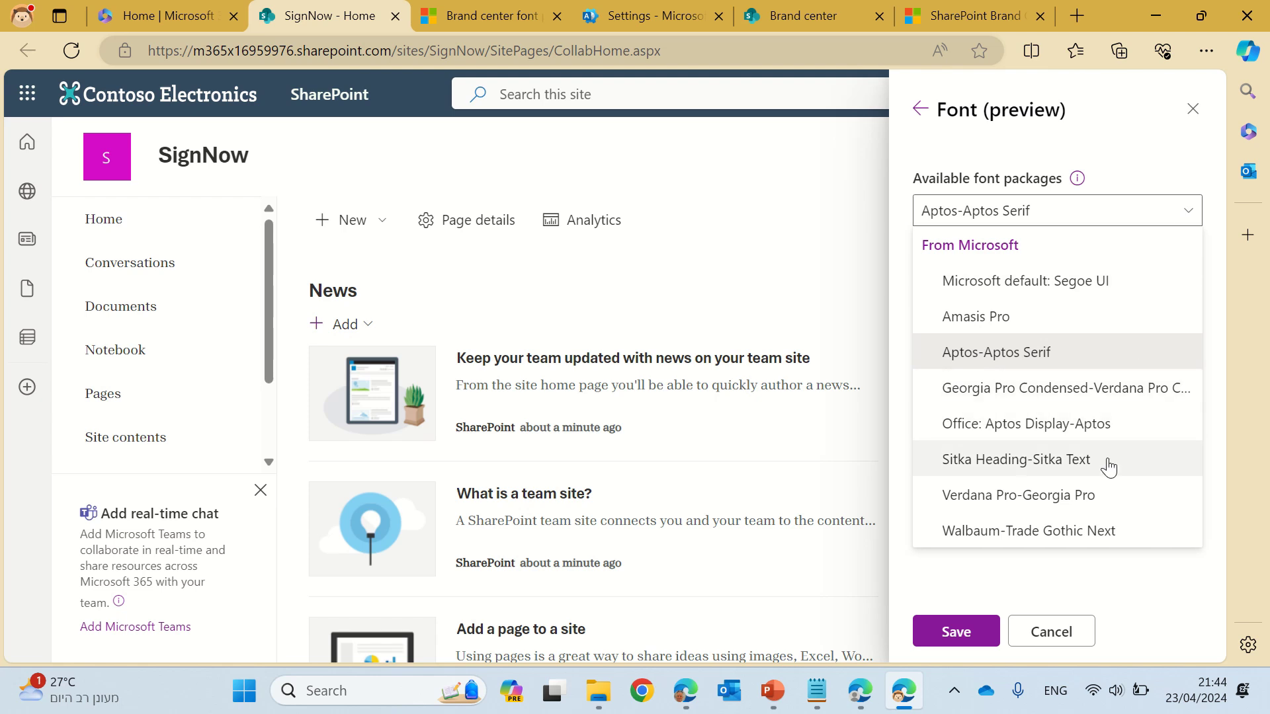
pyautogui.click(1088, 501)
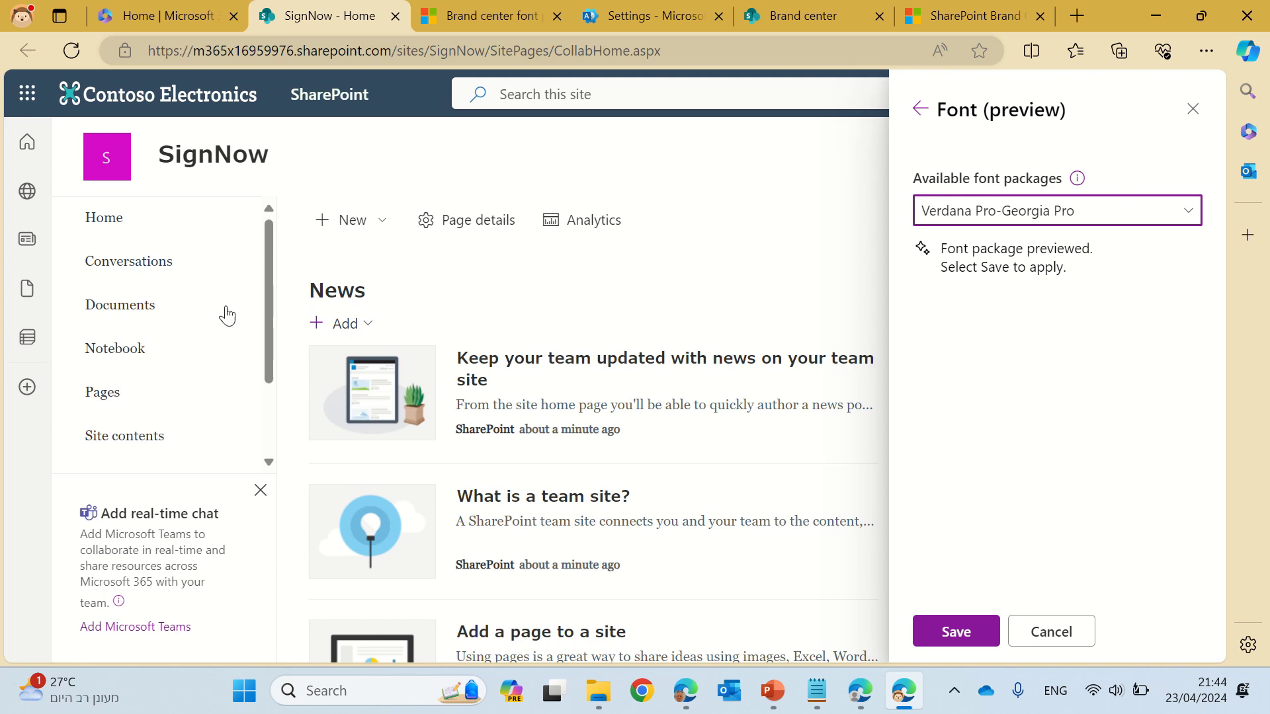
pyautogui.click(941, 640)
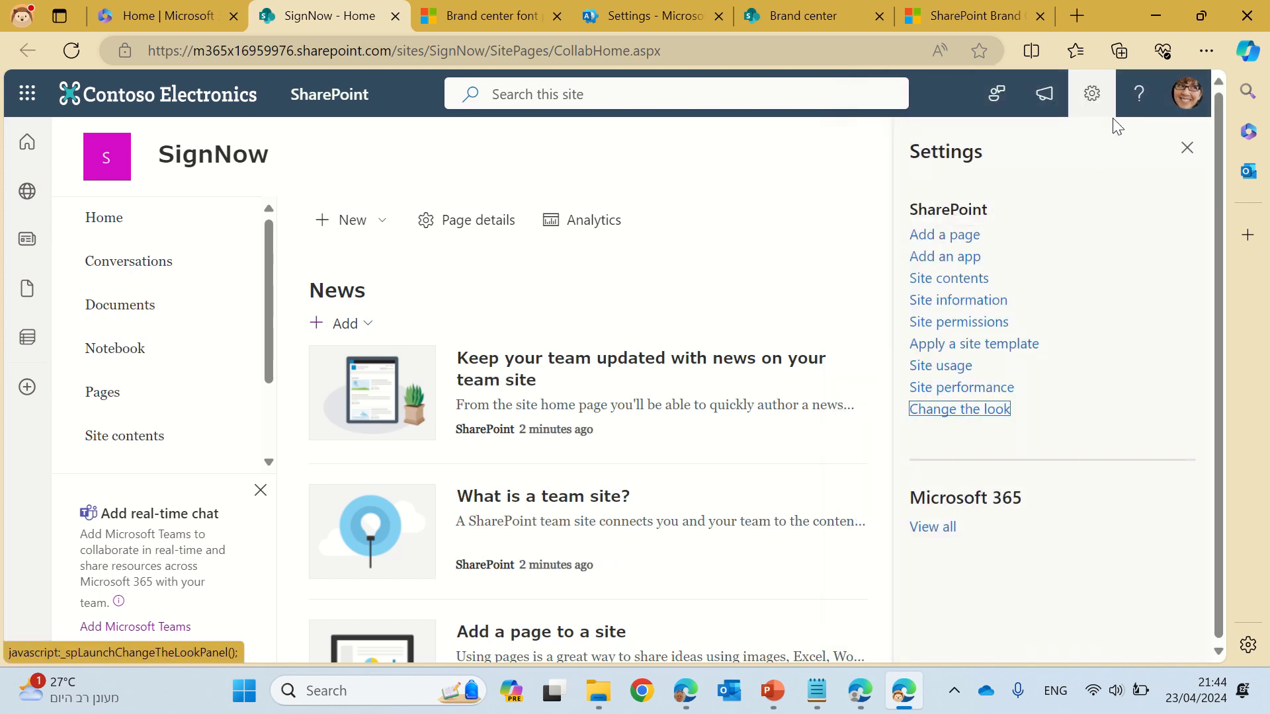
# Step: Pick and save the Sitka Heading-Sitka Text font package, then close Settings
pyautogui.click(968, 415)
pyautogui.click(1193, 230)
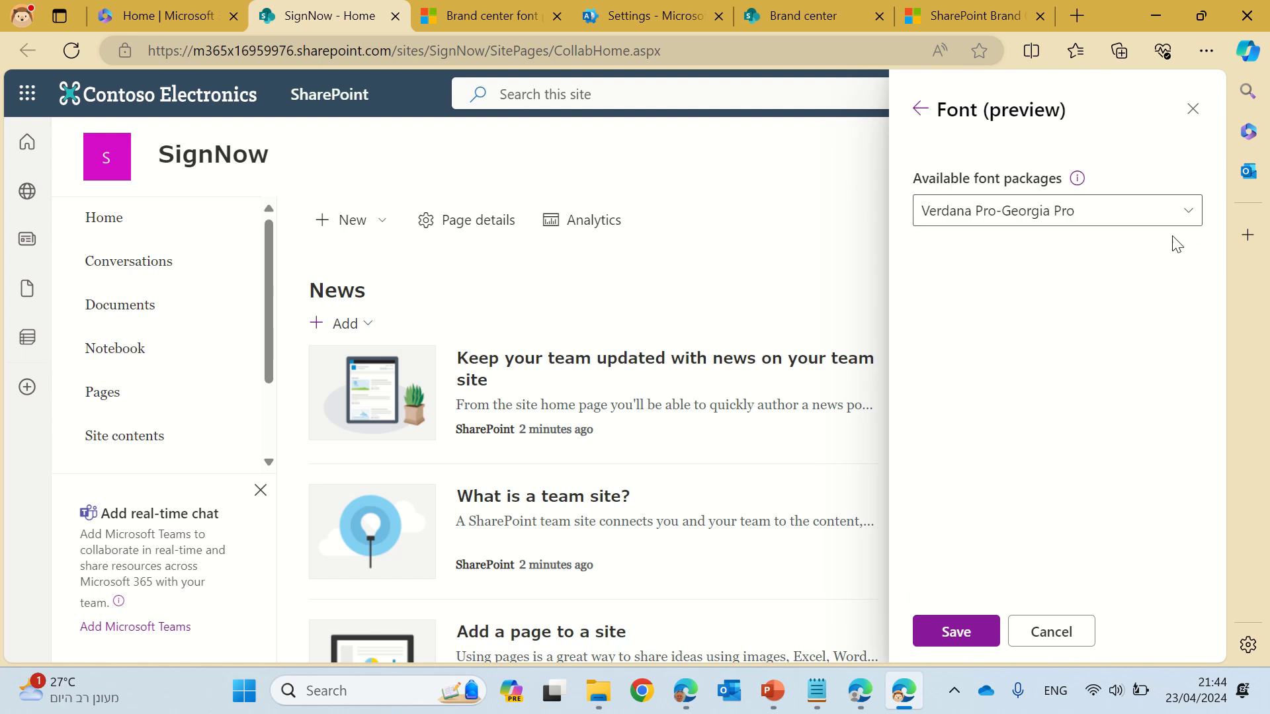
pyautogui.click(1175, 211)
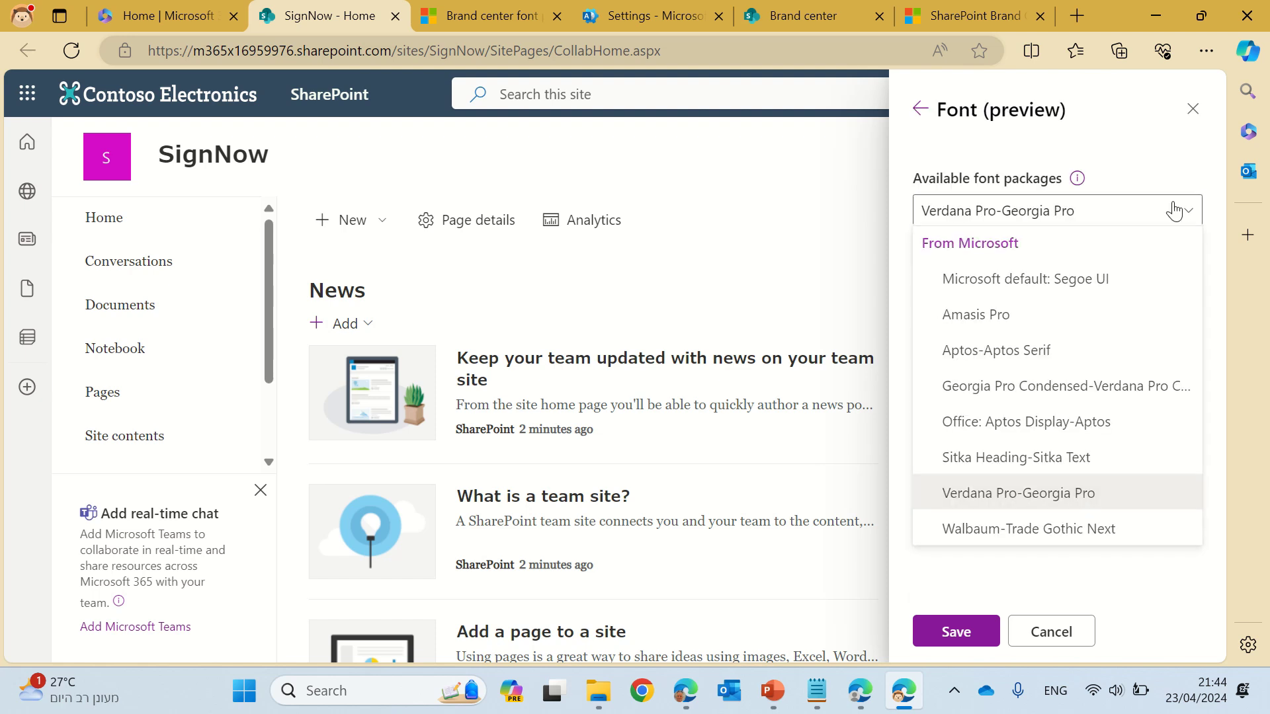
pyautogui.click(1115, 468)
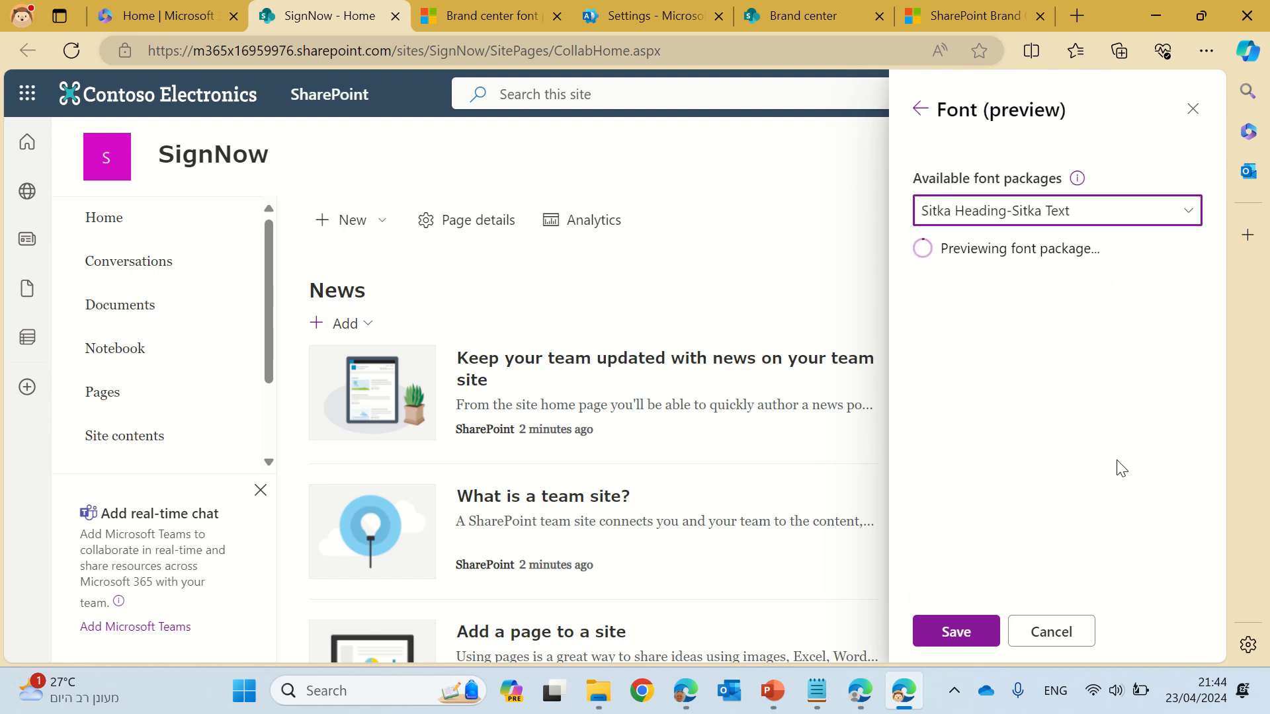
pyautogui.click(949, 634)
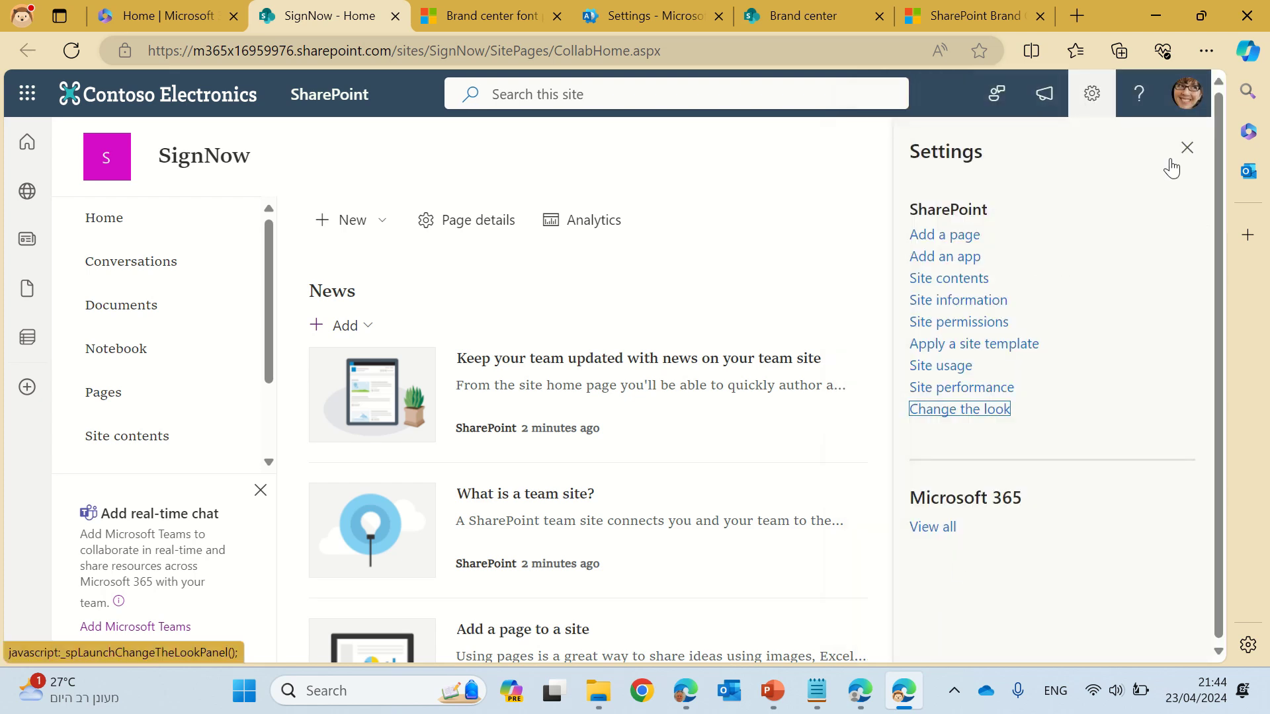
pyautogui.click(1186, 147)
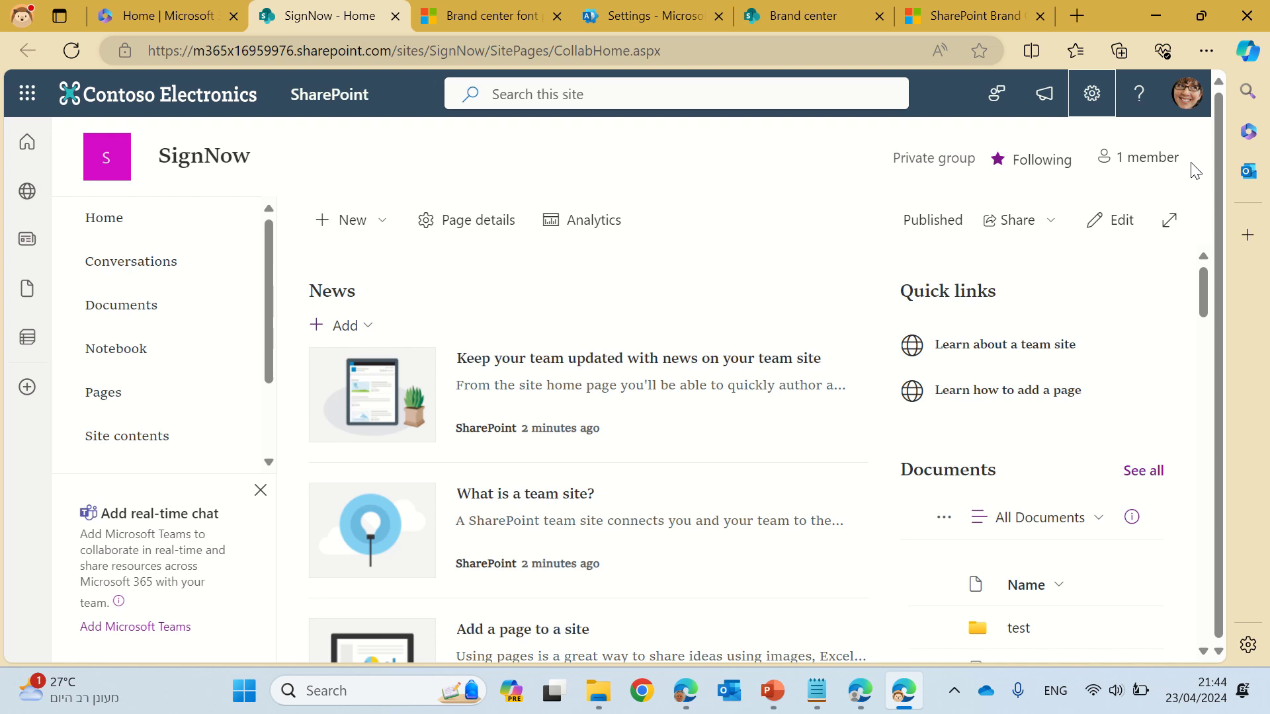
# Step: Select Microsoft default: Segoe UI in Font (preview) and save it as the site font
pyautogui.click(1092, 94)
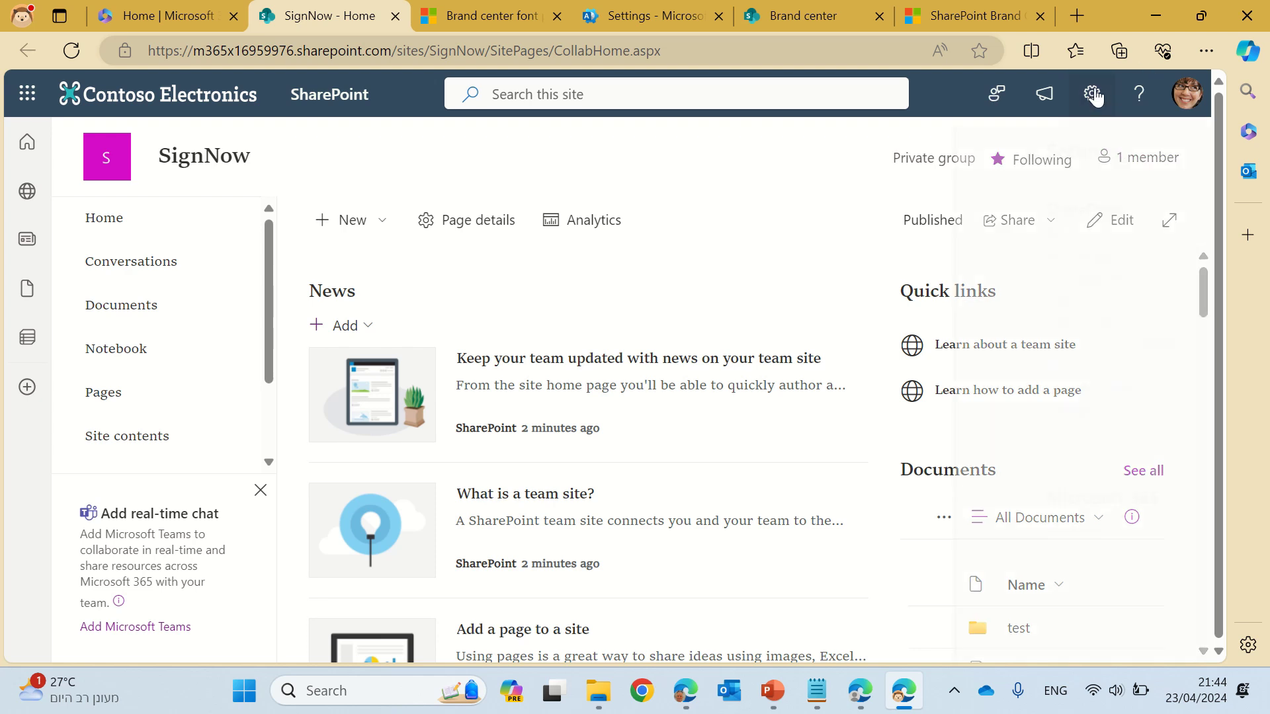
pyautogui.click(956, 409)
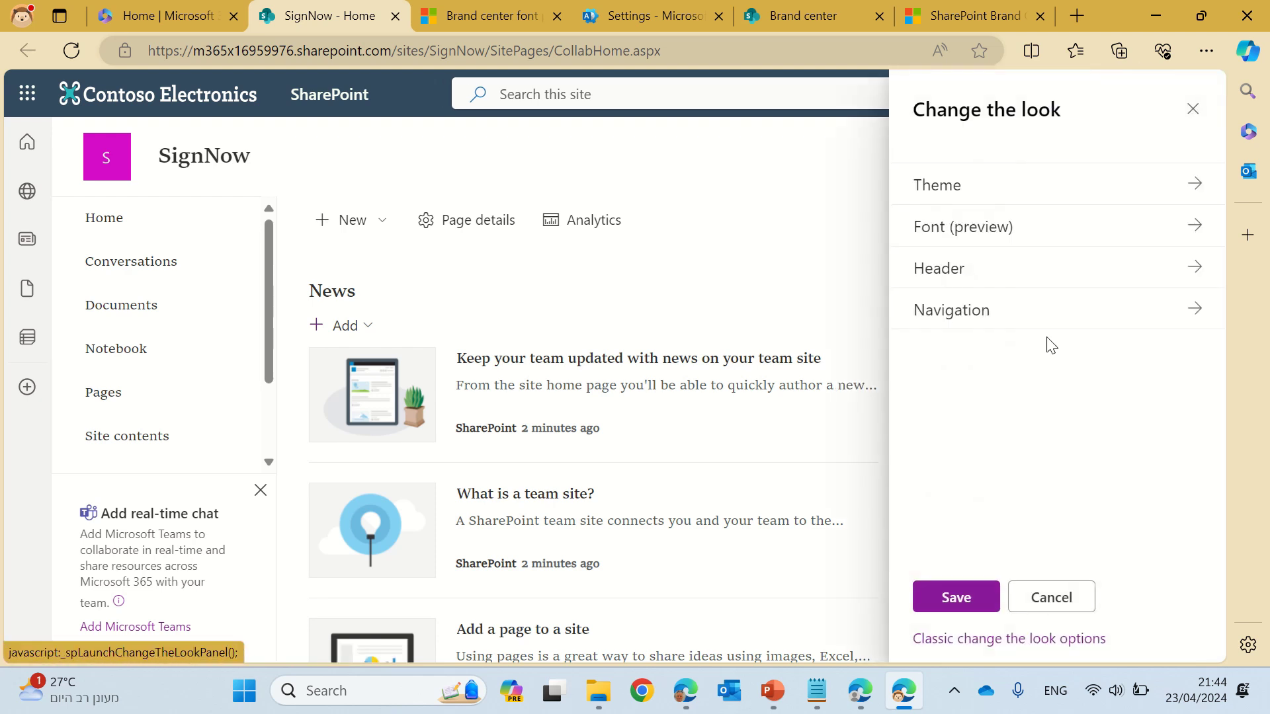
pyautogui.click(1079, 239)
pyautogui.click(1057, 215)
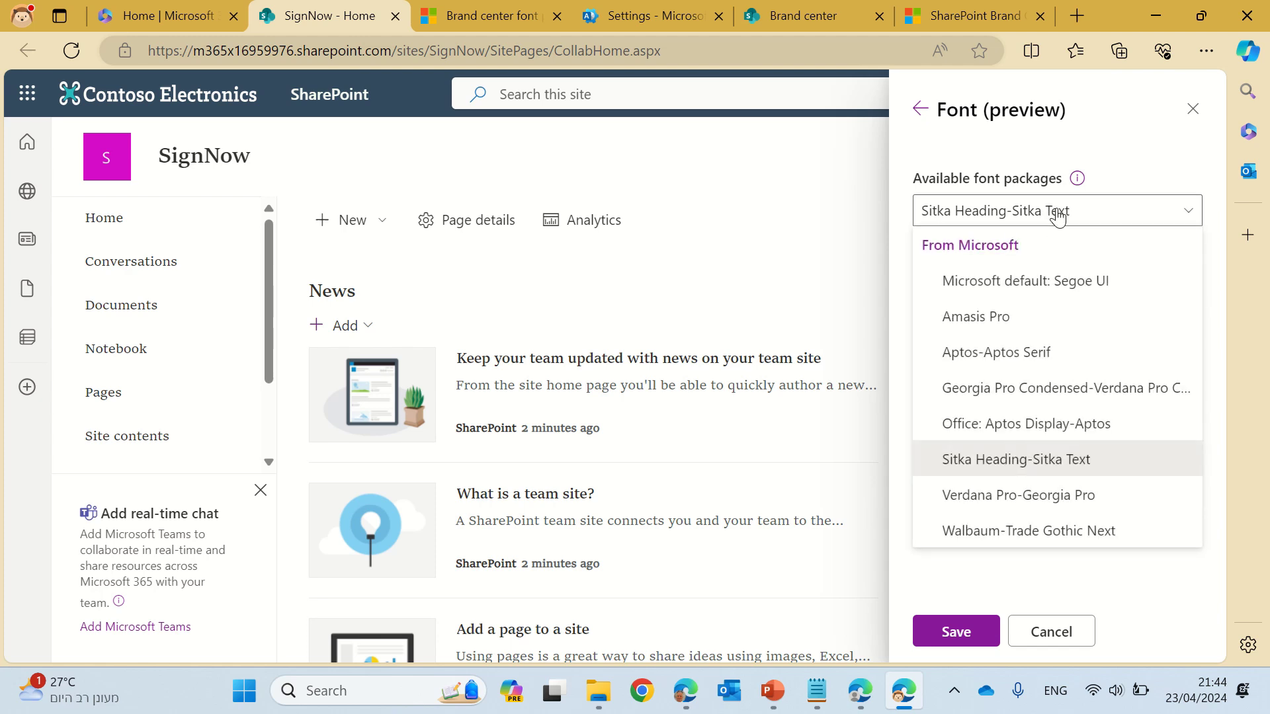
pyautogui.click(1031, 283)
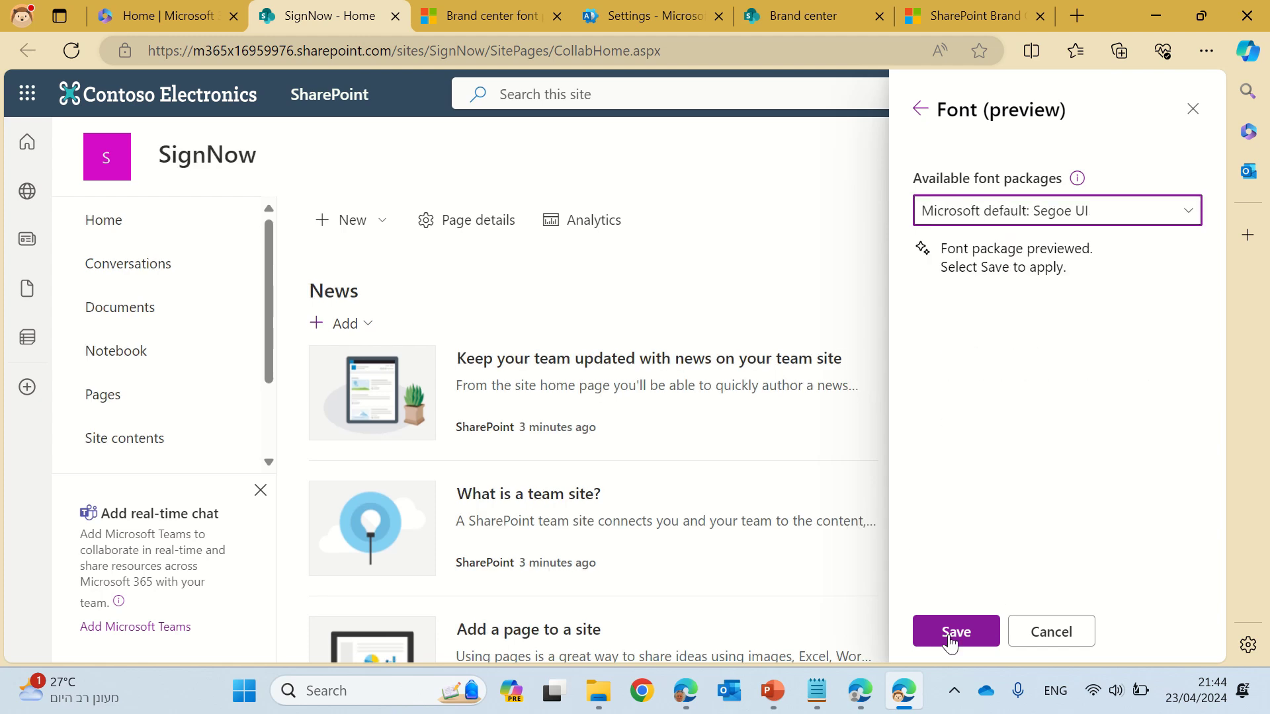
pyautogui.click(971, 636)
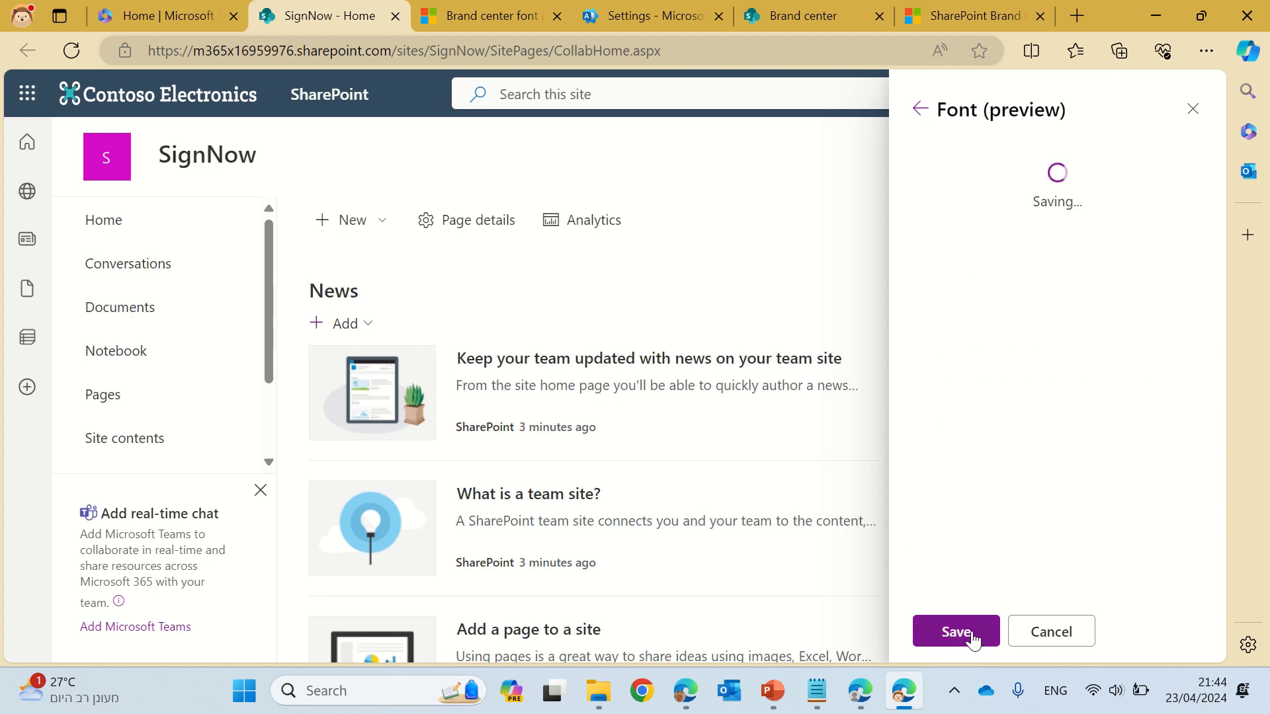